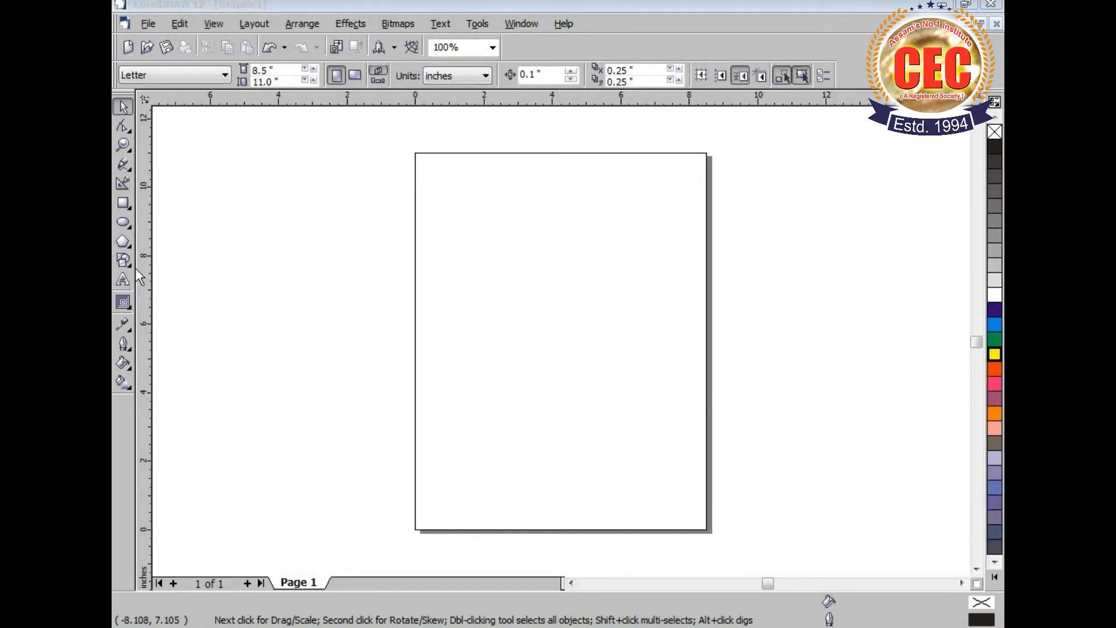
- Add the artistic text "hjkjhkjkhkhkhkhk" near the middle of the page and select all its characters
{"action": "left_click", "coordinate": [132, 273]}
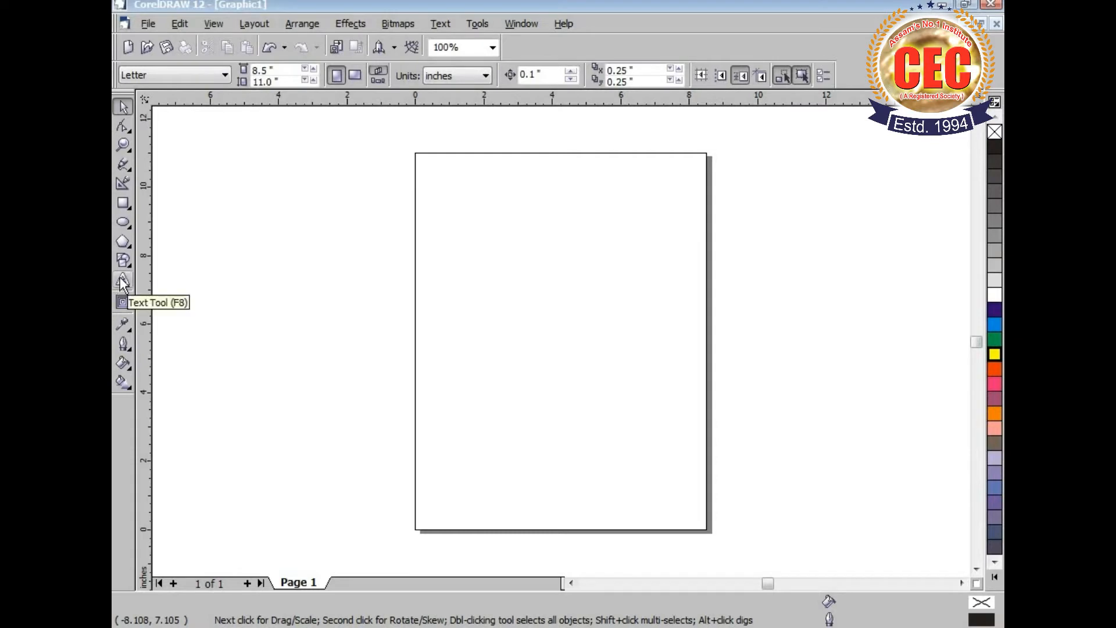
{"action": "left_click", "coordinate": [124, 280]}
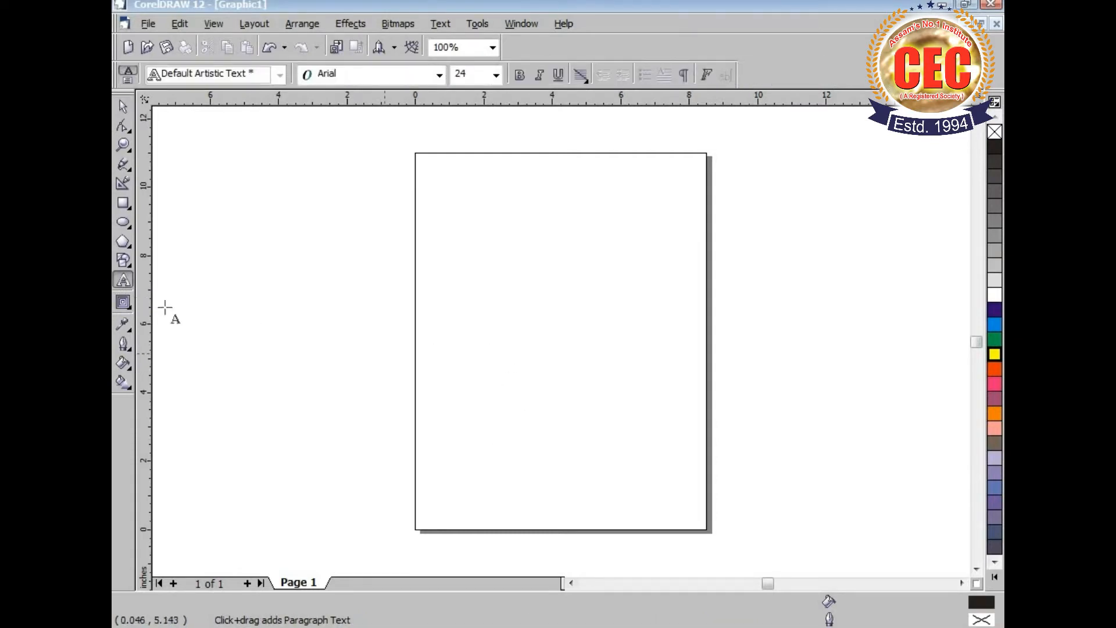
{"action": "left_click", "coordinate": [498, 301]}
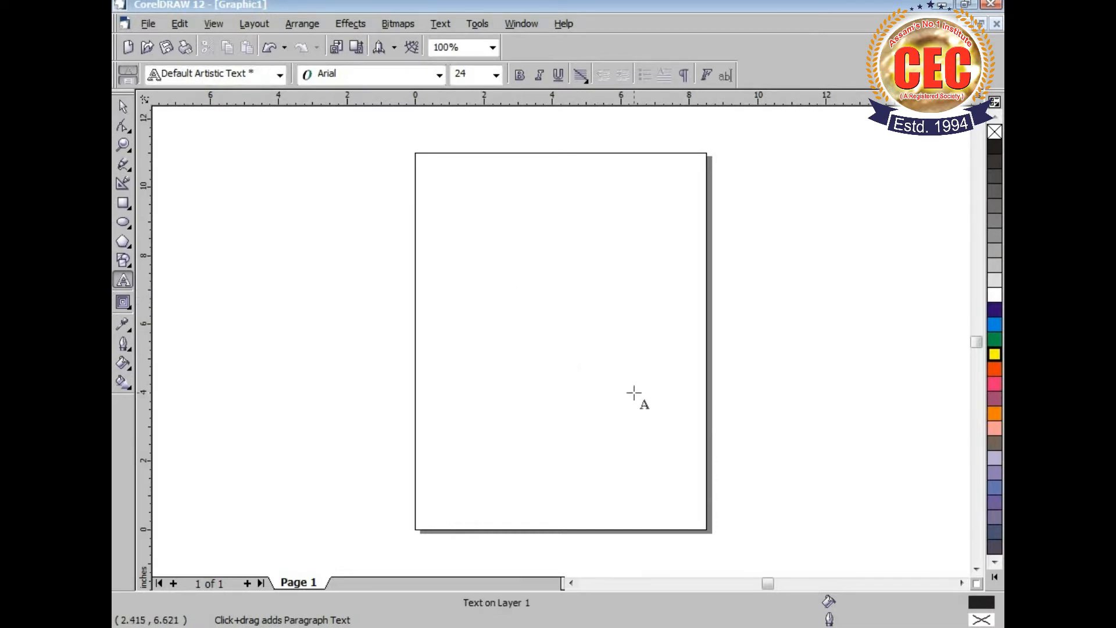
{"action": "type", "text": "hjk"}
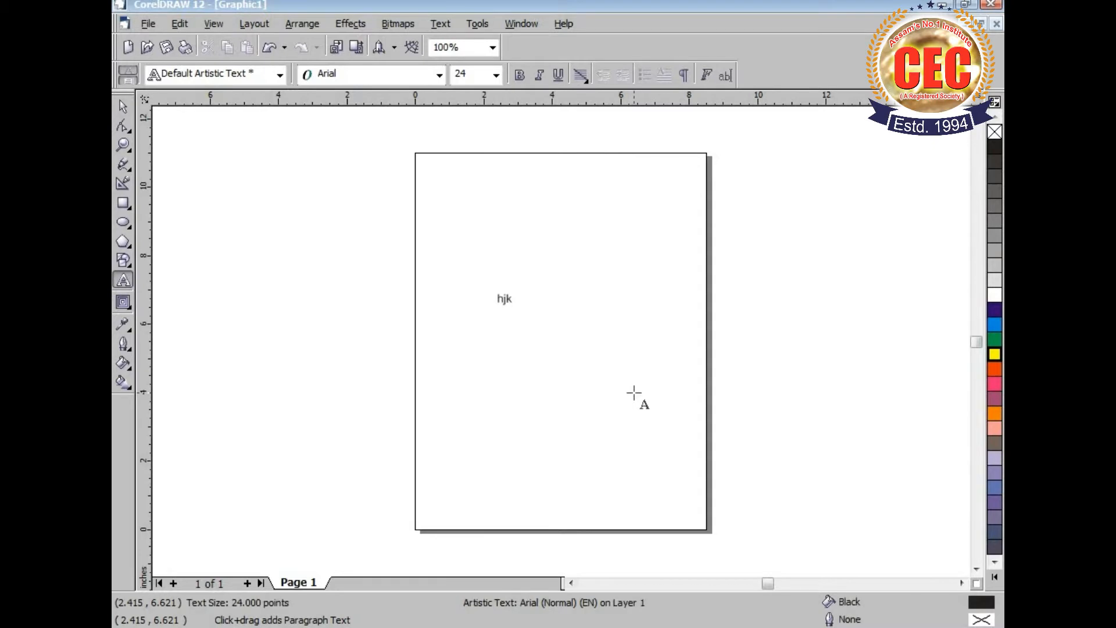
{"action": "type", "text": "jhkjkhkhkhkhk"}
{"action": "left_click_drag", "start_coordinate": [498, 298], "coordinate": [599, 302]}
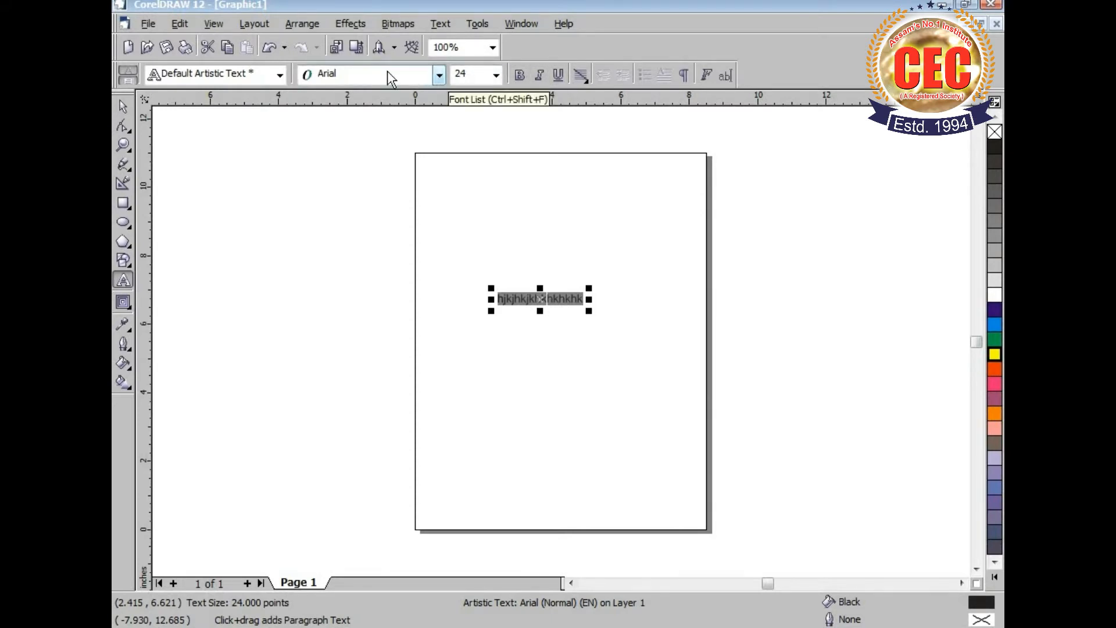
- Try the fonts Edwardian Script ITC, Elephant and Eras Bold ITC on the selected text
{"action": "left_click", "coordinate": [440, 75]}
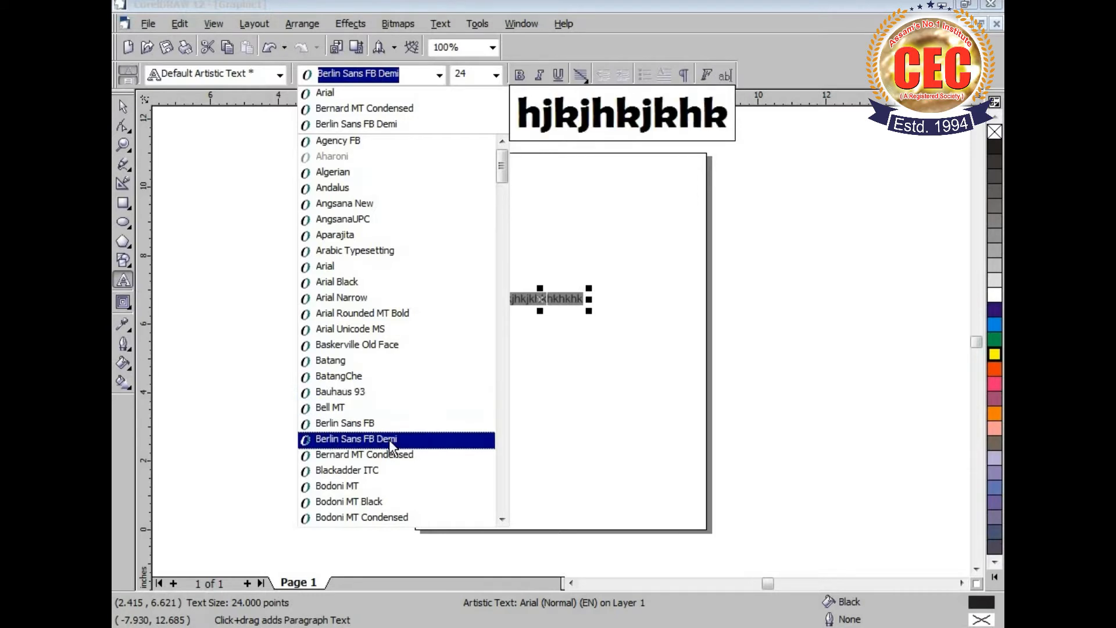
{"action": "scroll", "coordinate": [389, 440], "scroll_direction": "down", "scroll_amount": 1}
{"action": "left_click", "coordinate": [503, 232]}
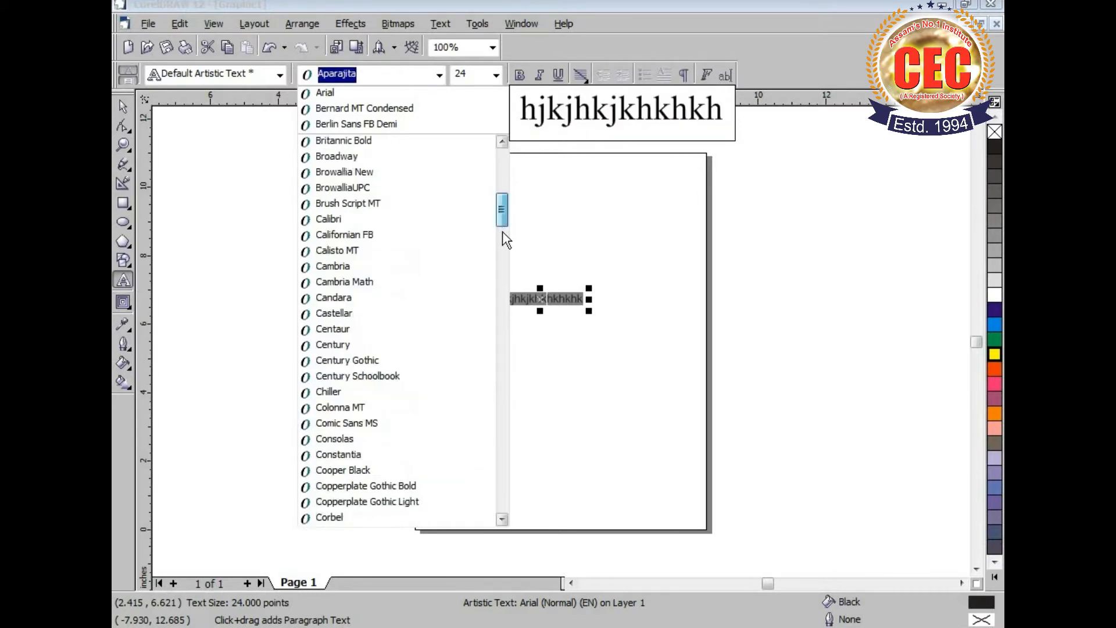
{"action": "left_click", "coordinate": [502, 232]}
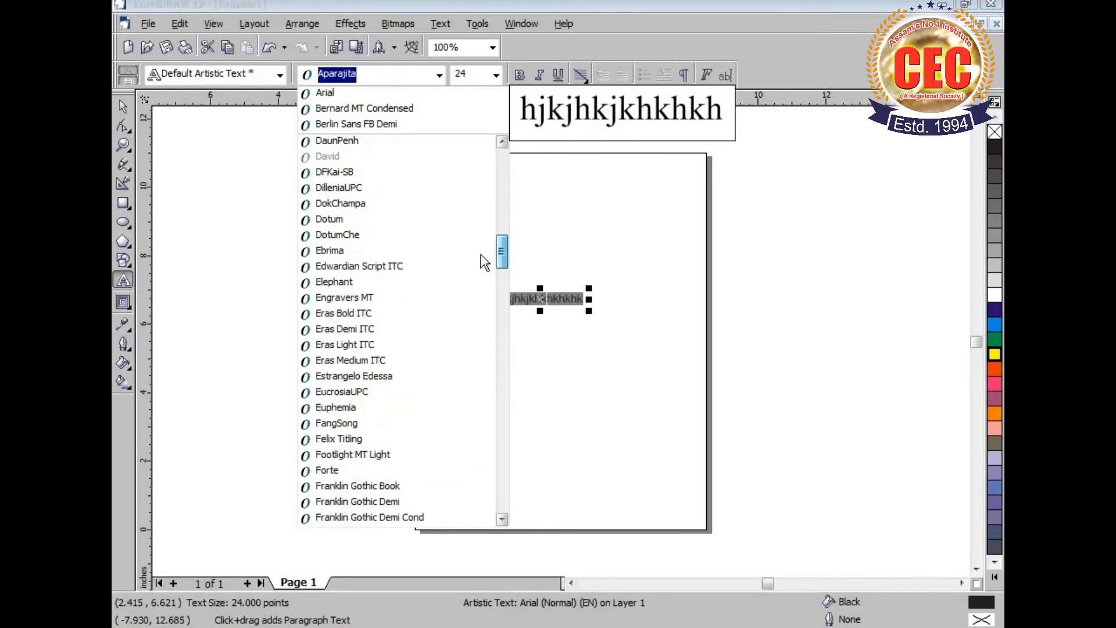
{"action": "left_click", "coordinate": [376, 266]}
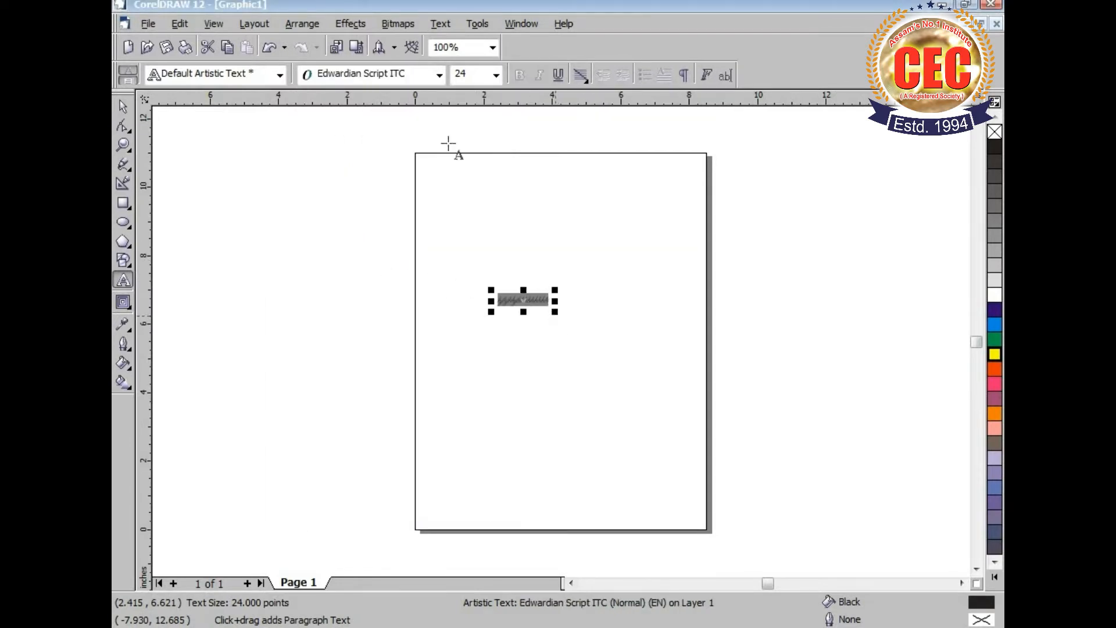
{"action": "left_click", "coordinate": [439, 75]}
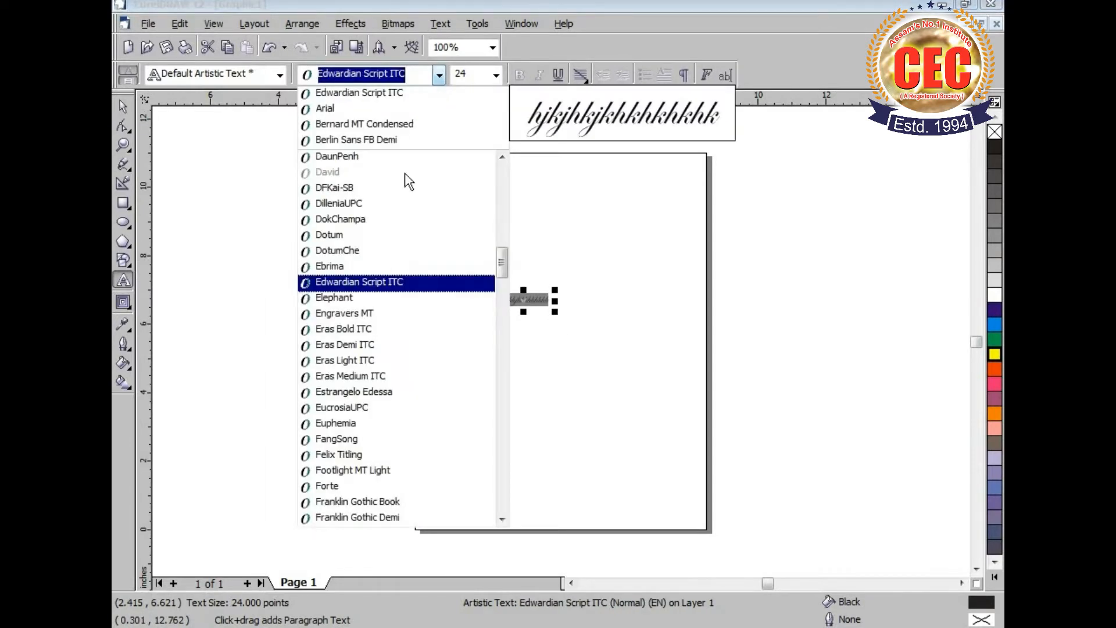
{"action": "left_click", "coordinate": [346, 300]}
{"action": "left_click", "coordinate": [440, 75]}
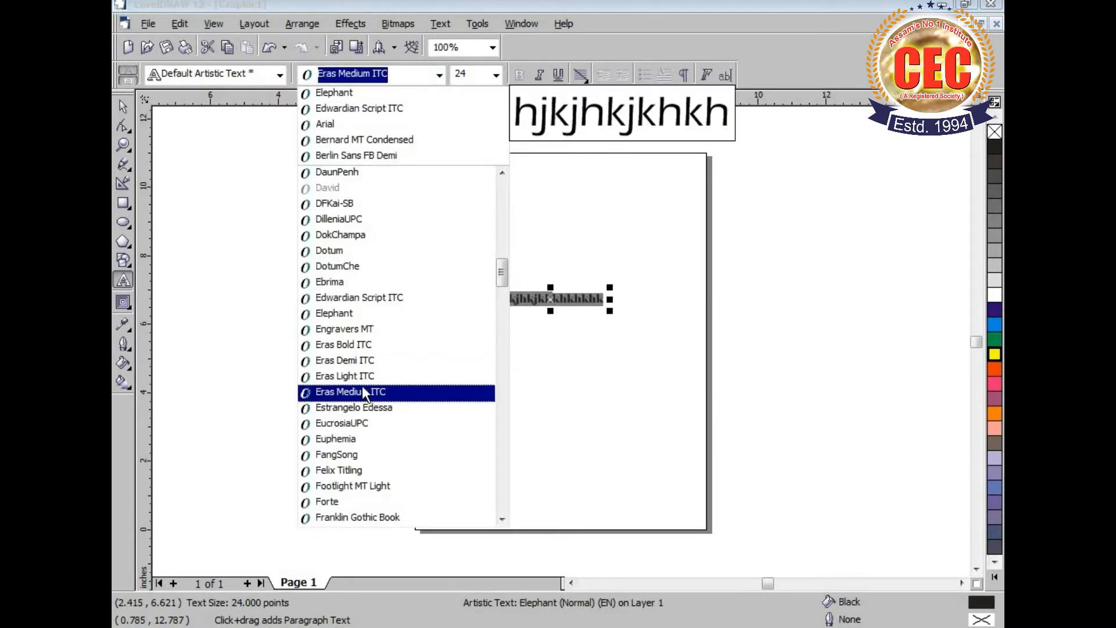
{"action": "left_click", "coordinate": [346, 345]}
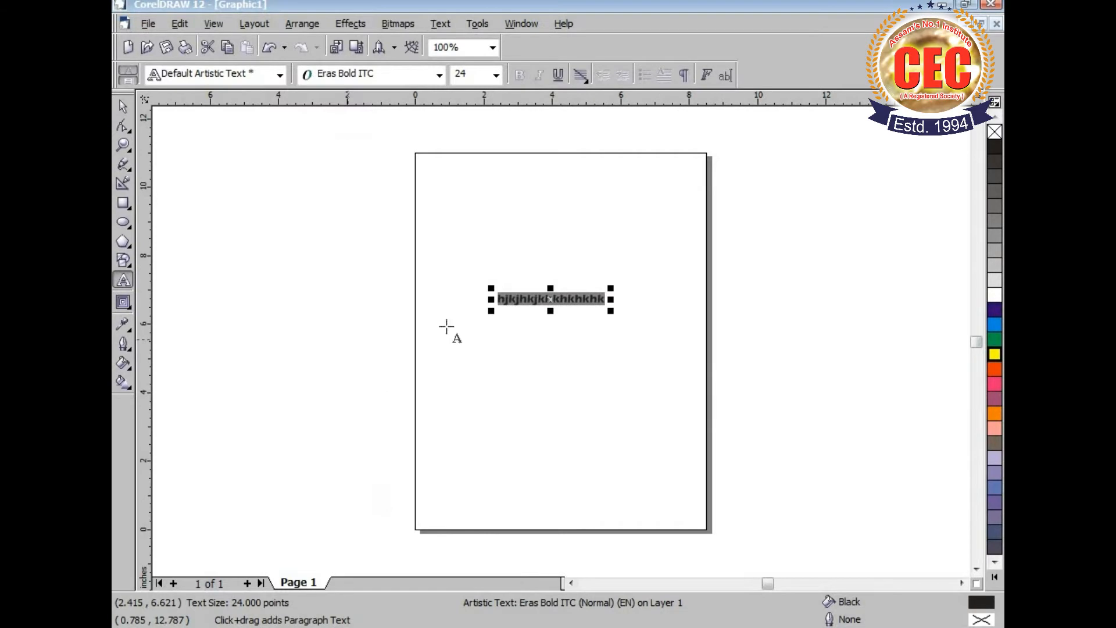
- Set the selected text's font to Euphemia and its size to 72 points
{"action": "left_click", "coordinate": [439, 74]}
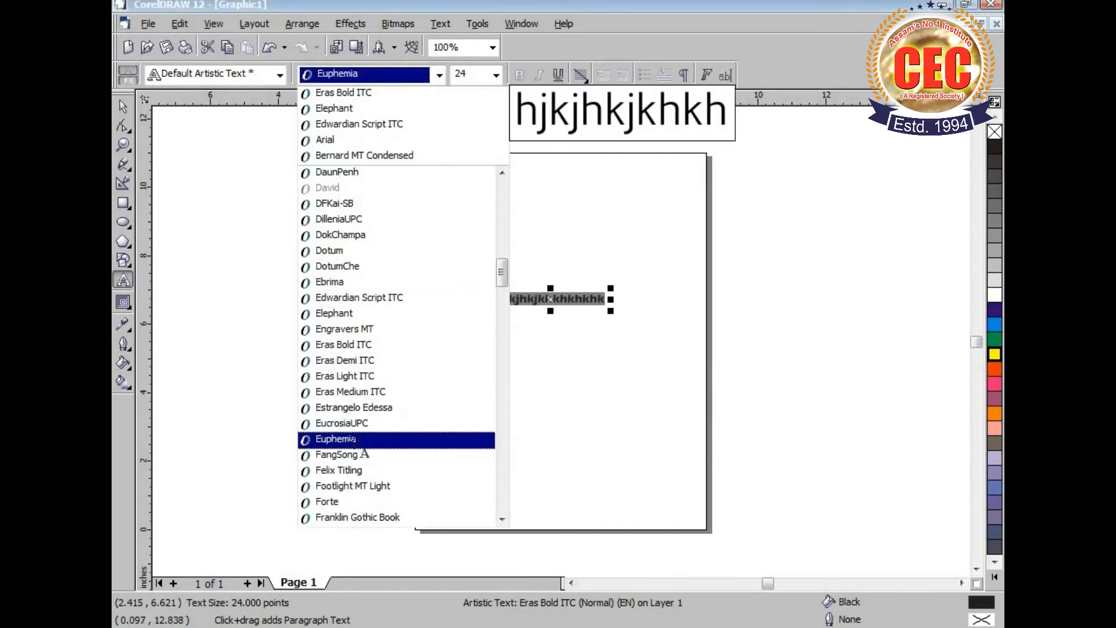
{"action": "left_click", "coordinate": [356, 441]}
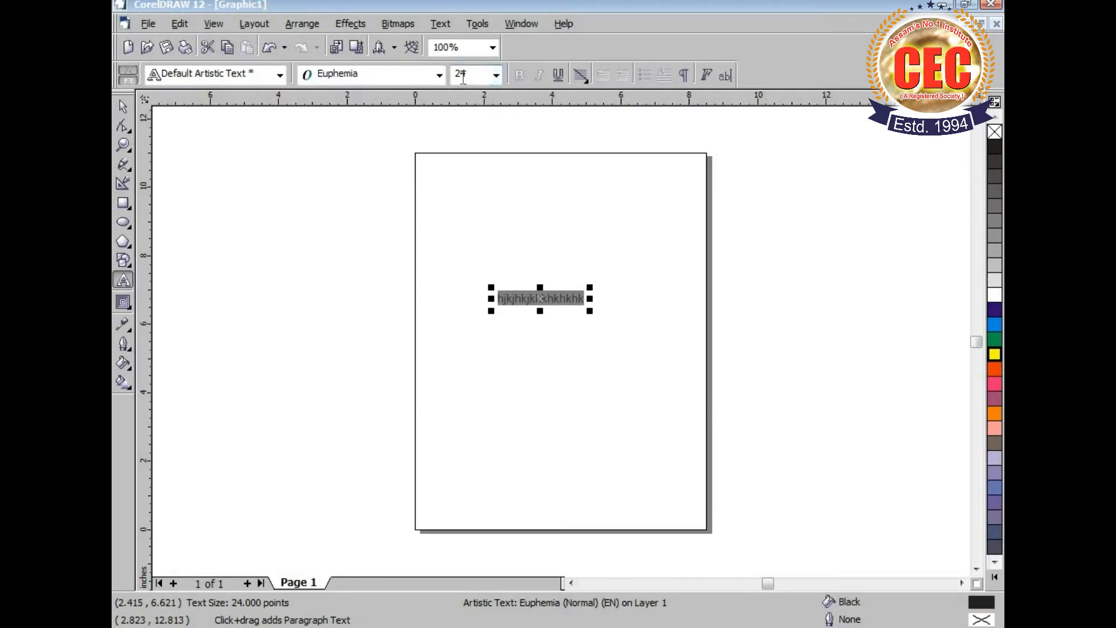
{"action": "left_click", "coordinate": [496, 74]}
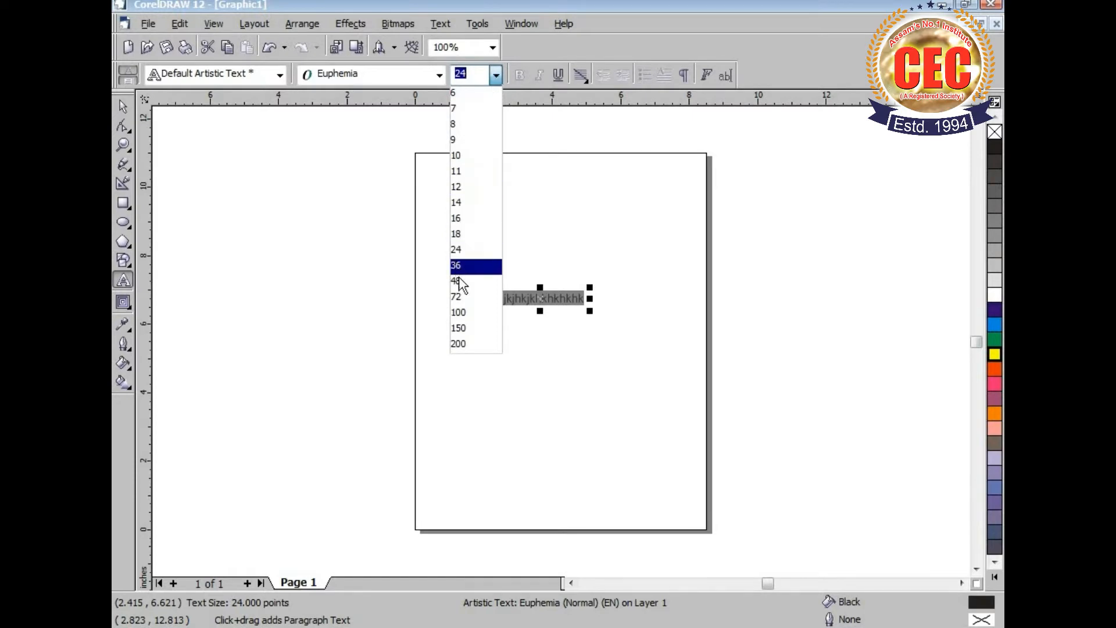
{"action": "left_click", "coordinate": [462, 250]}
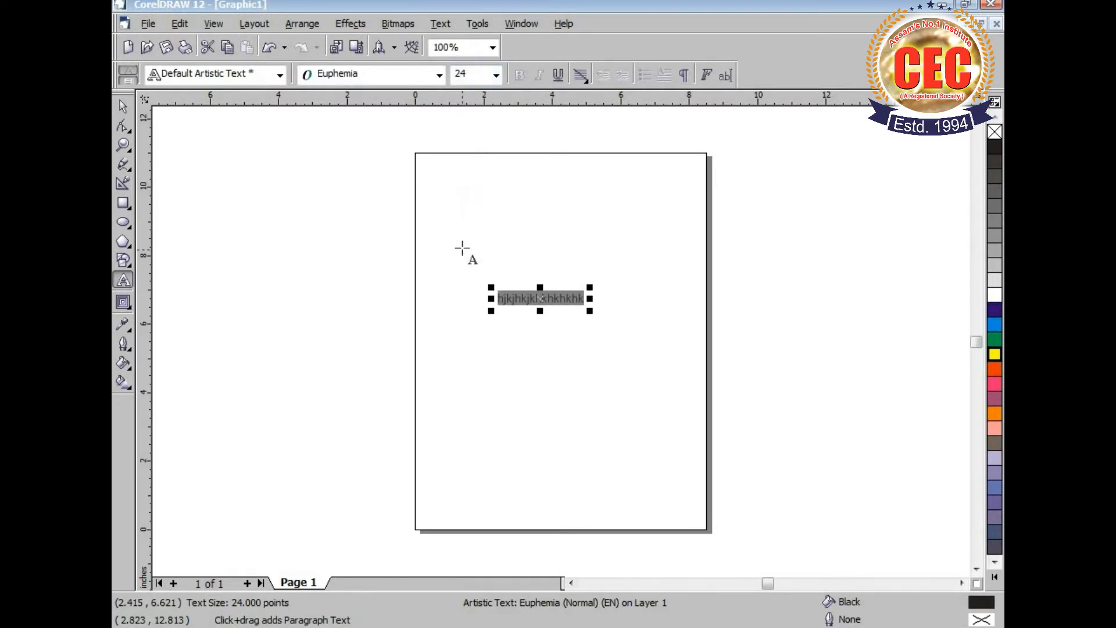
{"action": "left_click", "coordinate": [496, 74]}
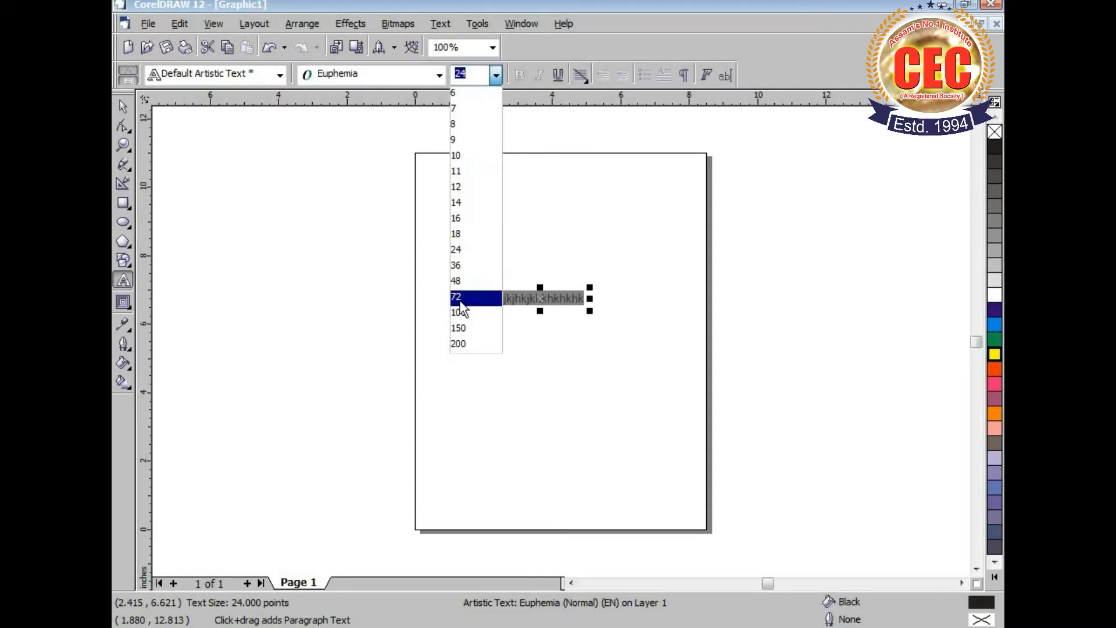
{"action": "left_click", "coordinate": [460, 296]}
- Try Blue and Orange fills on the text, settle on Red, and move it to the top of the page within the page width
{"action": "left_click", "coordinate": [123, 106]}
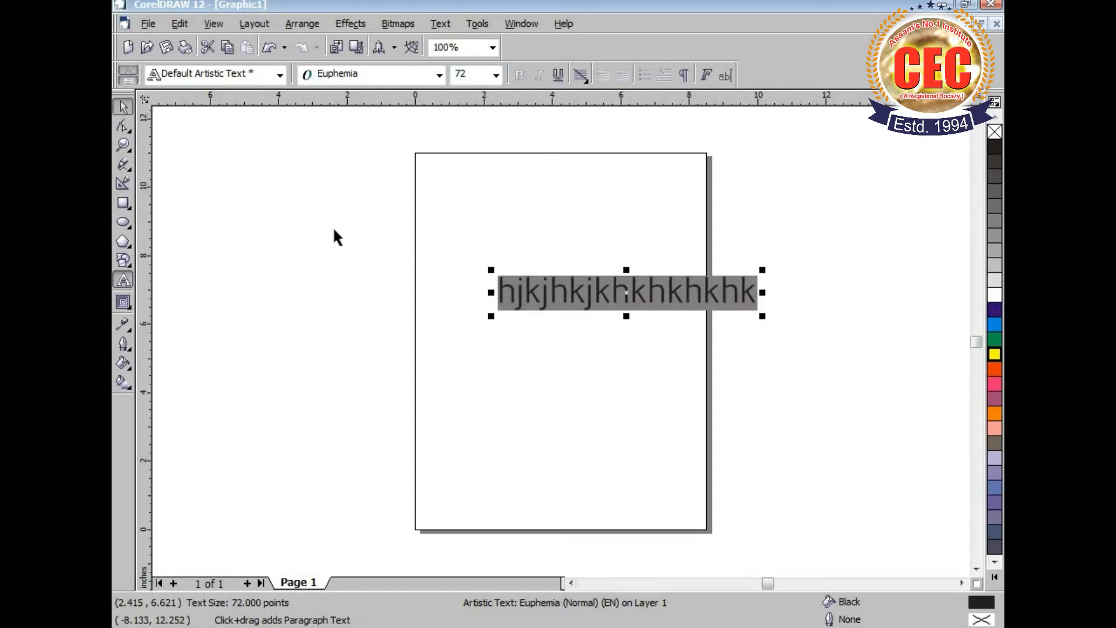
{"action": "left_click_drag", "start_coordinate": [626, 291], "coordinate": [564, 312]}
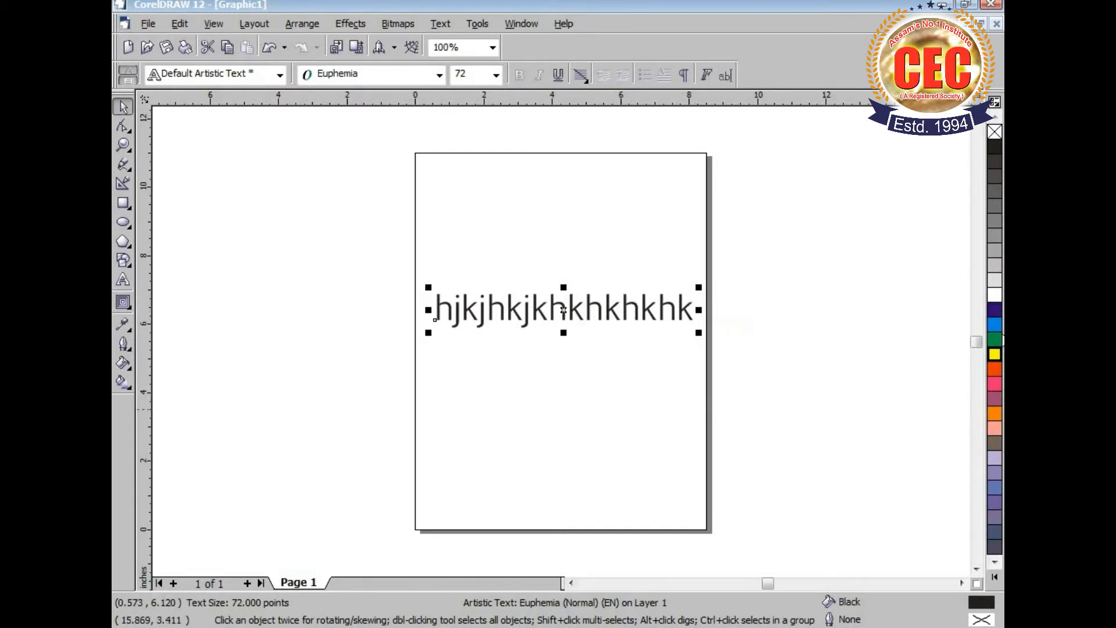
{"action": "left_click", "coordinate": [996, 308]}
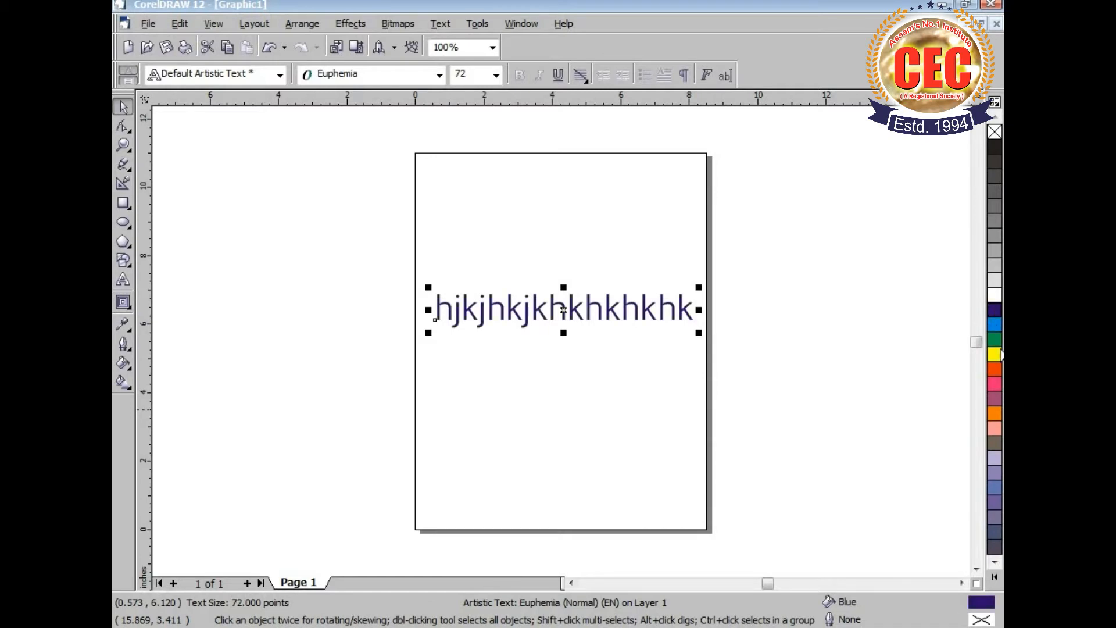
{"action": "left_click", "coordinate": [995, 414]}
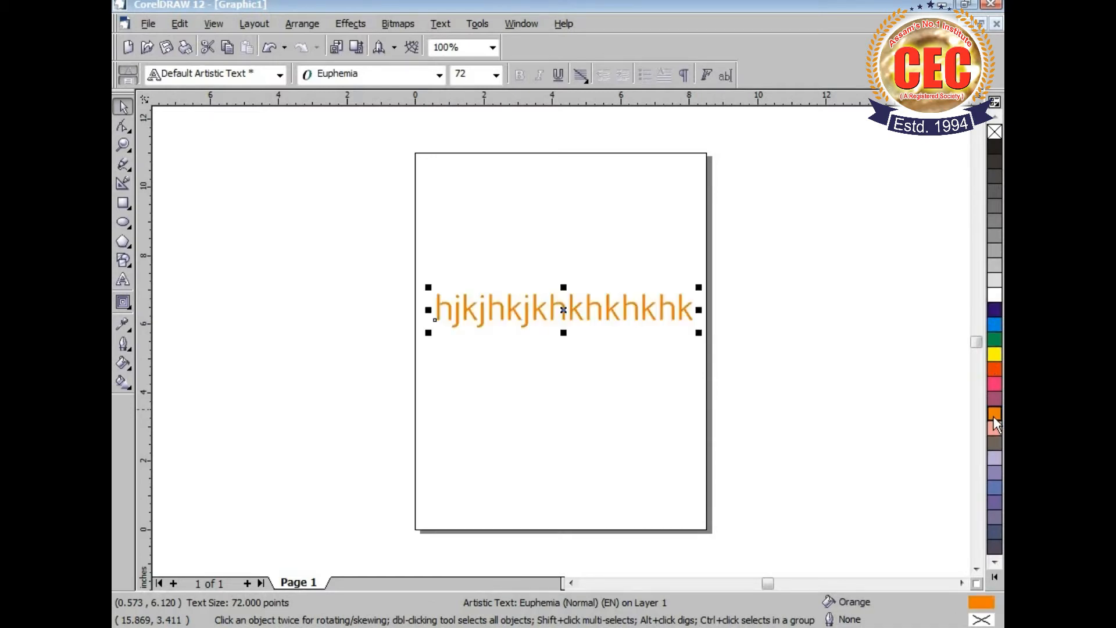
{"action": "left_click", "coordinate": [1000, 370]}
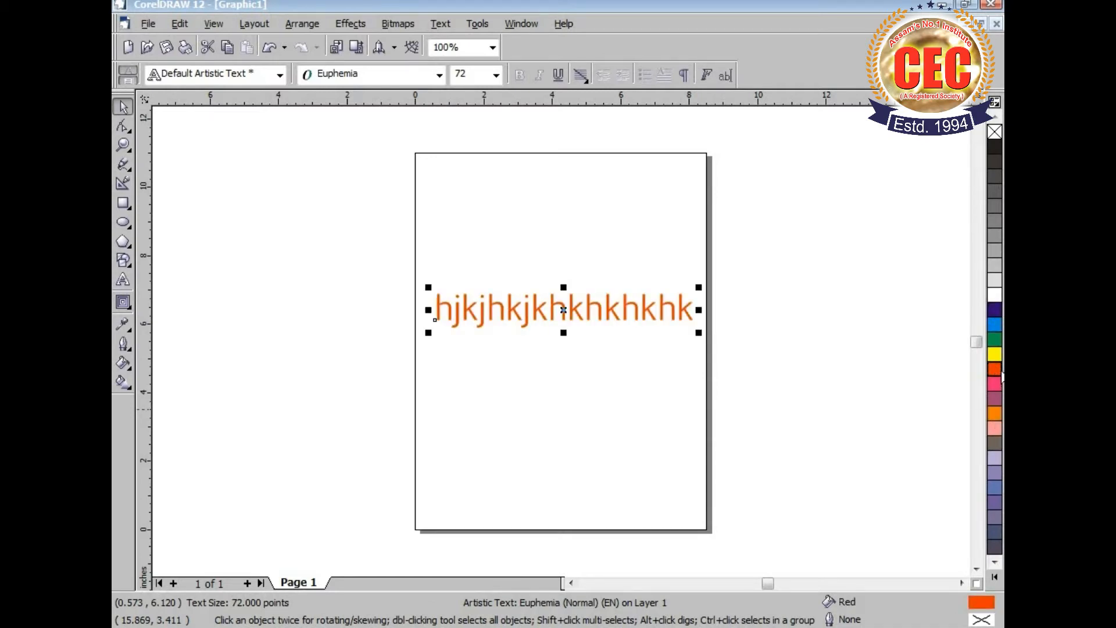
{"action": "left_click_drag", "start_coordinate": [564, 308], "coordinate": [563, 202]}
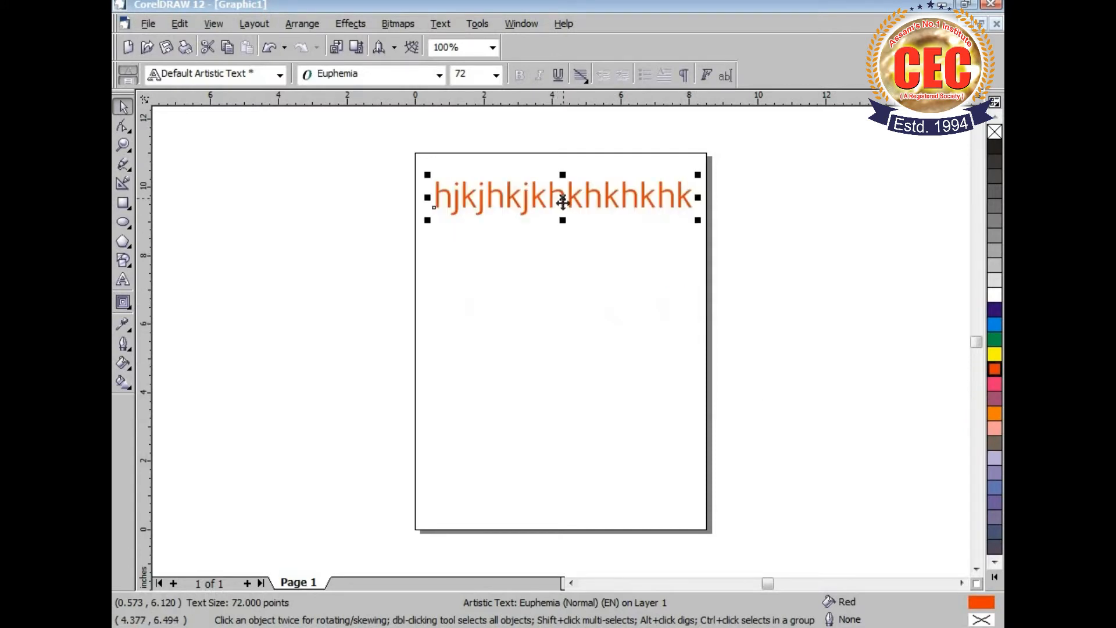
{"action": "left_click", "coordinate": [514, 355]}
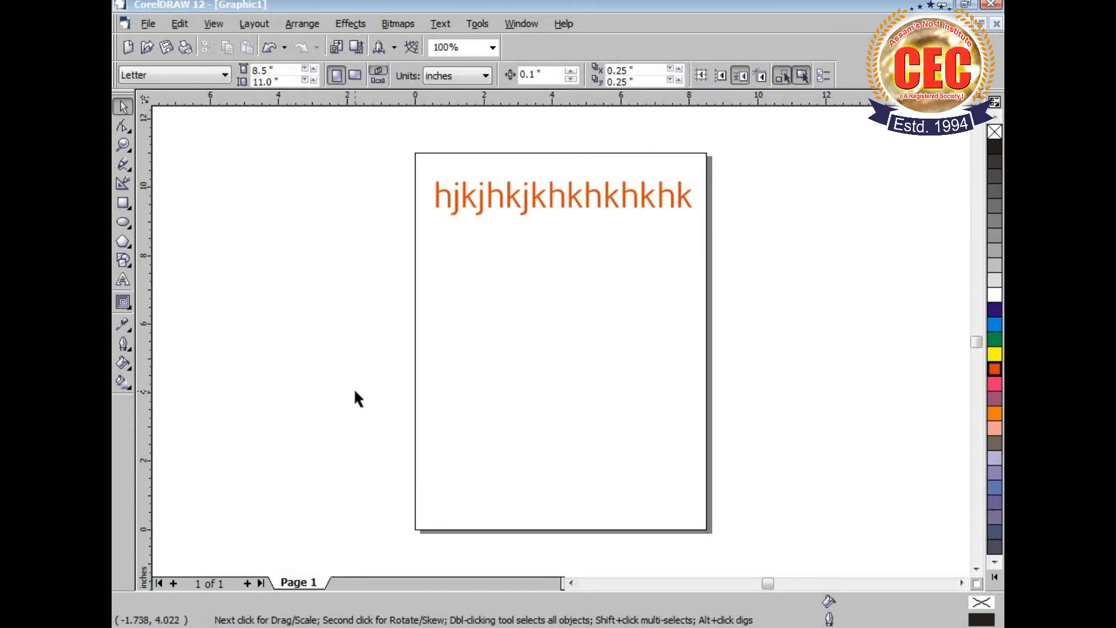
- Draw a nearly horizontal straight line about 5.3 inches long below the text with the Bezier tool
{"action": "left_click", "coordinate": [127, 171]}
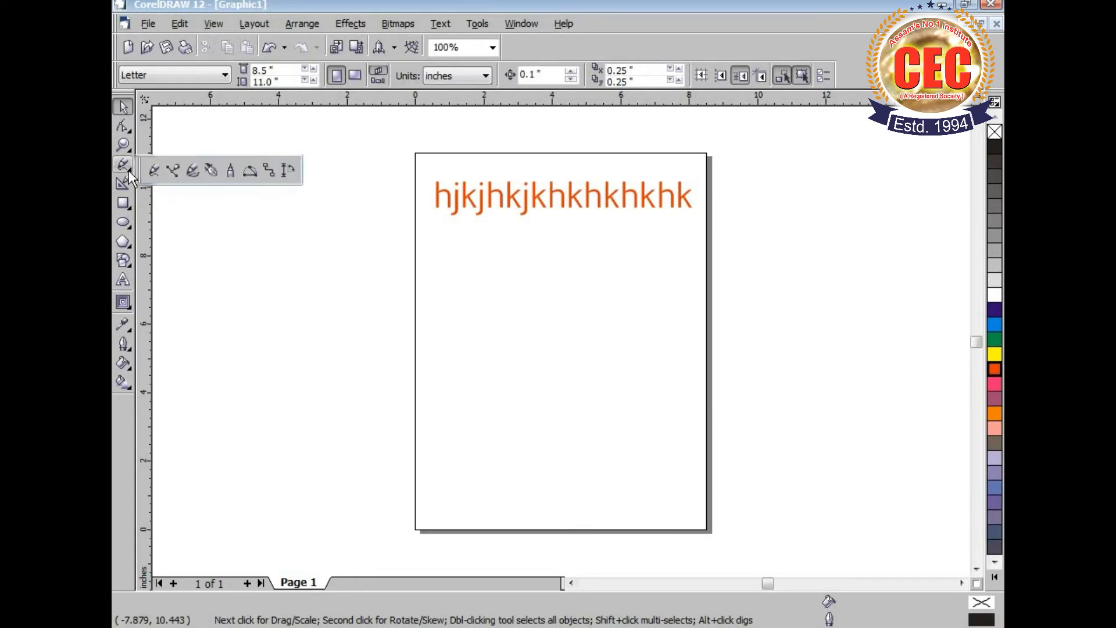
{"action": "left_click", "coordinate": [173, 170]}
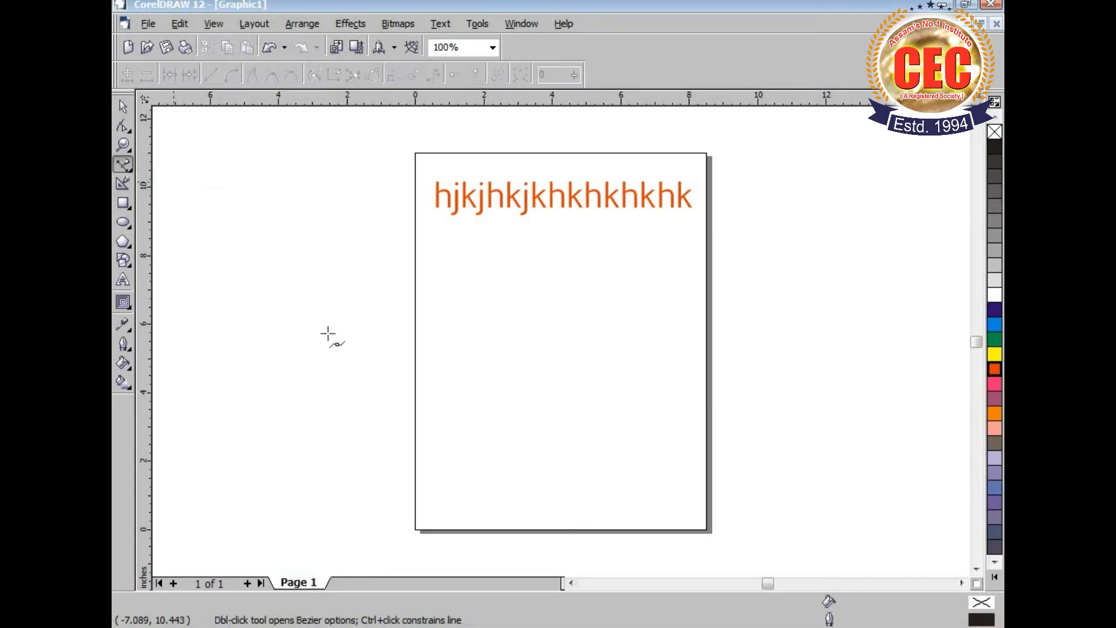
{"action": "left_click", "coordinate": [466, 311]}
{"action": "left_click", "coordinate": [649, 311]}
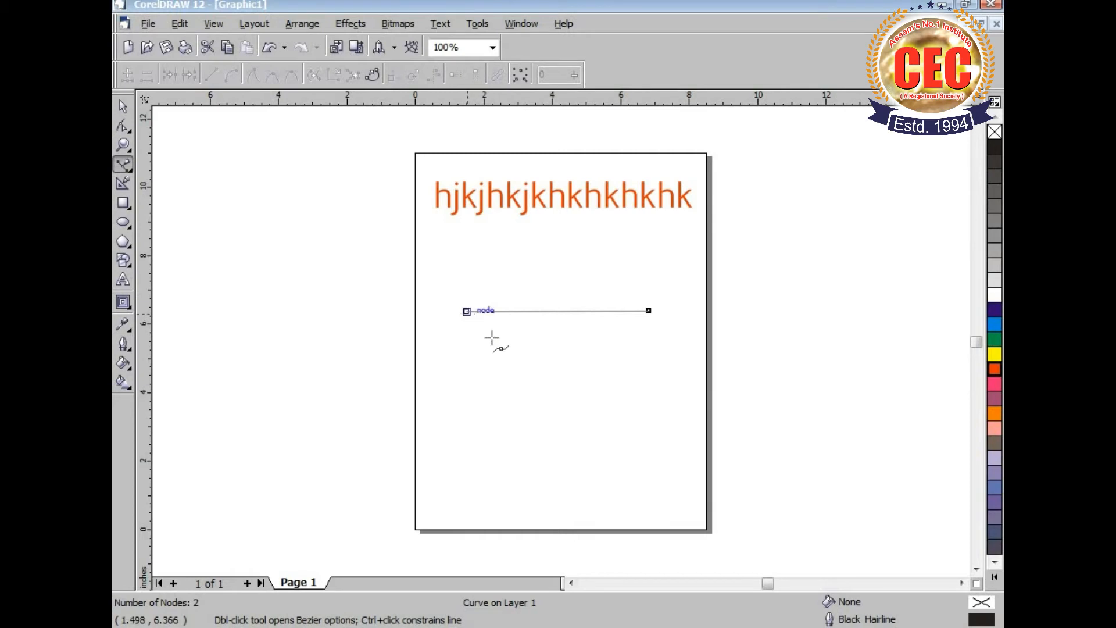
- Convert the straight line segment below the text to a curve with the Shape tool
{"action": "left_click", "coordinate": [121, 126]}
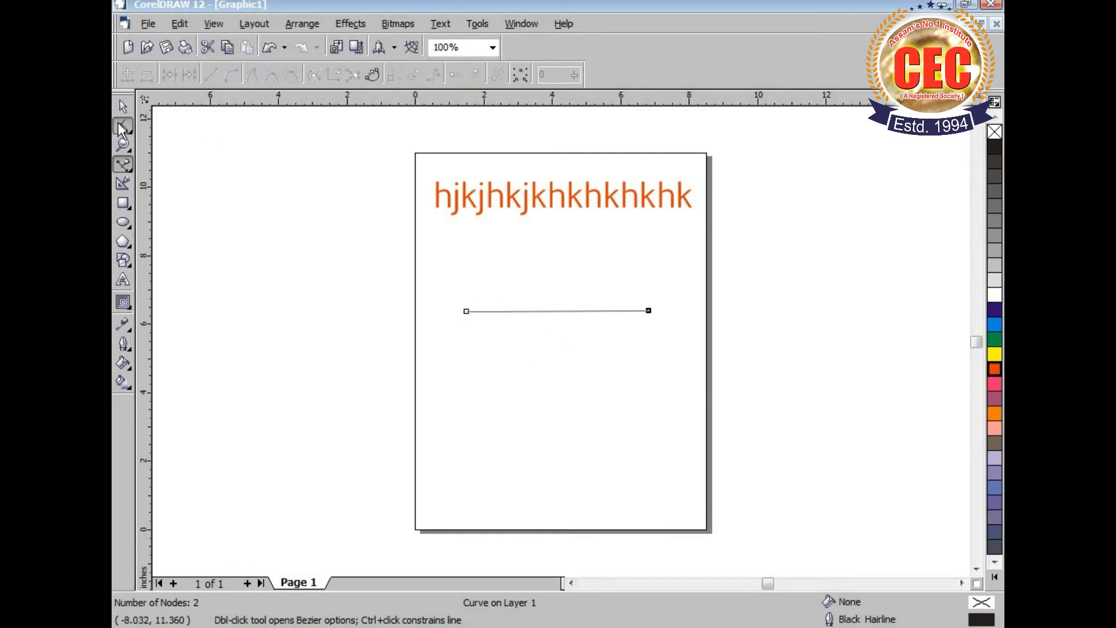
{"action": "right_click", "coordinate": [466, 311]}
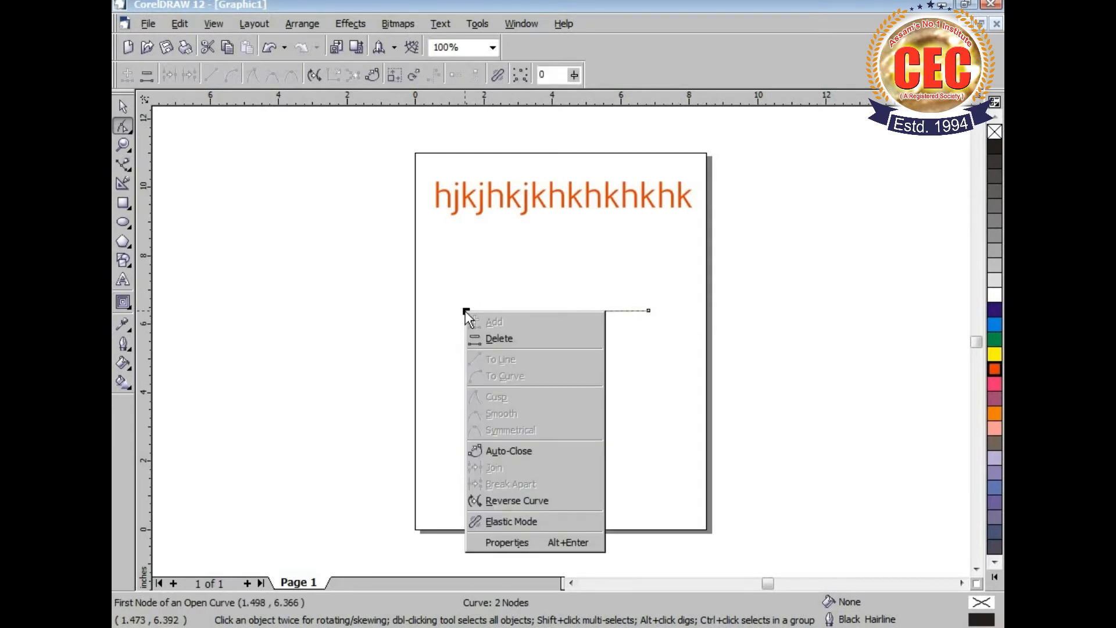
{"action": "right_click", "coordinate": [466, 312]}
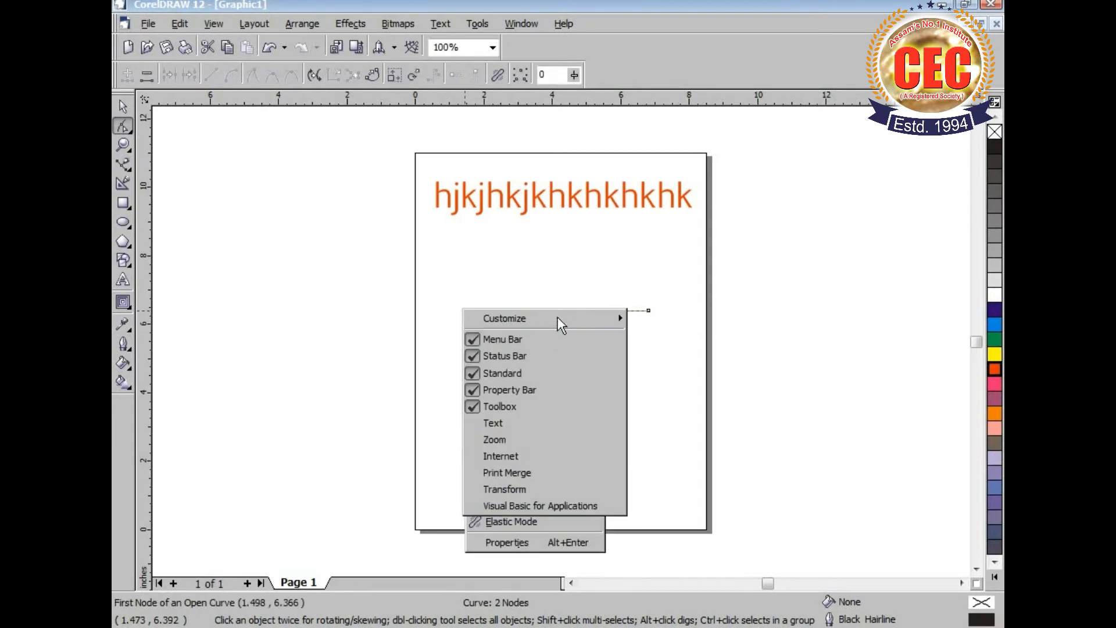
{"action": "left_click", "coordinate": [598, 280]}
{"action": "left_click", "coordinate": [570, 305]}
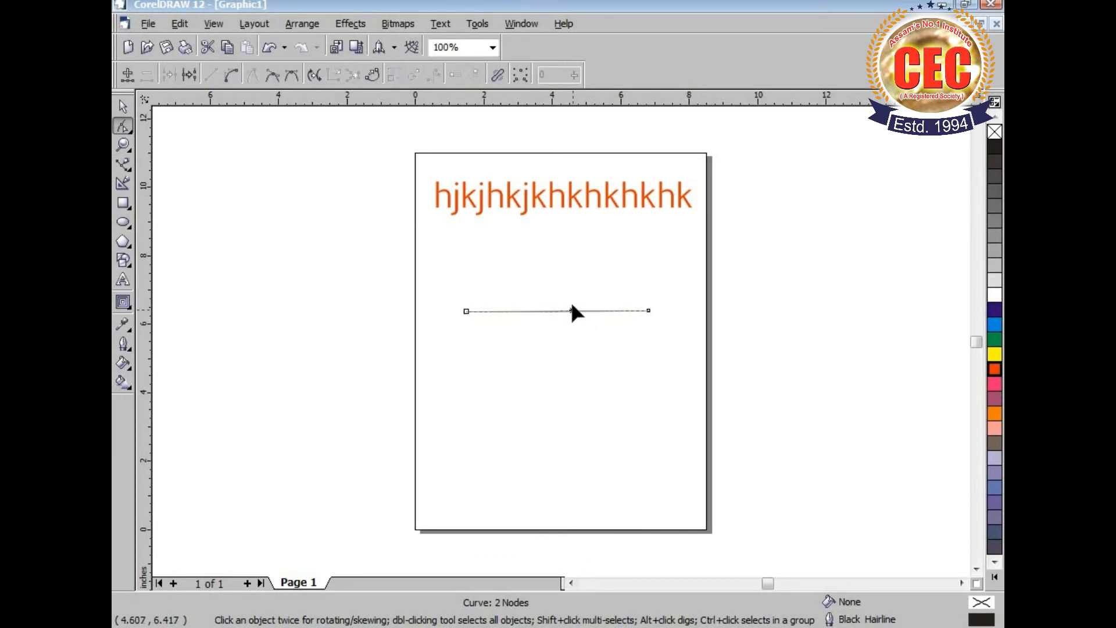
{"action": "right_click", "coordinate": [571, 303]}
{"action": "left_click", "coordinate": [562, 313]}
{"action": "left_click", "coordinate": [561, 312]}
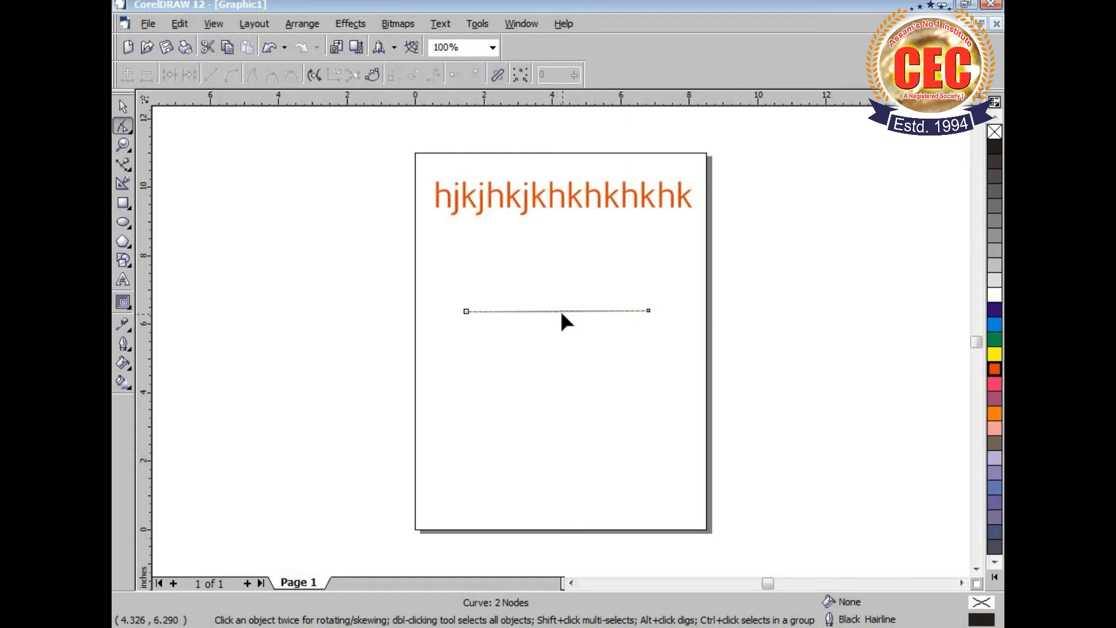
{"action": "left_click", "coordinate": [556, 310]}
{"action": "right_click", "coordinate": [557, 311]}
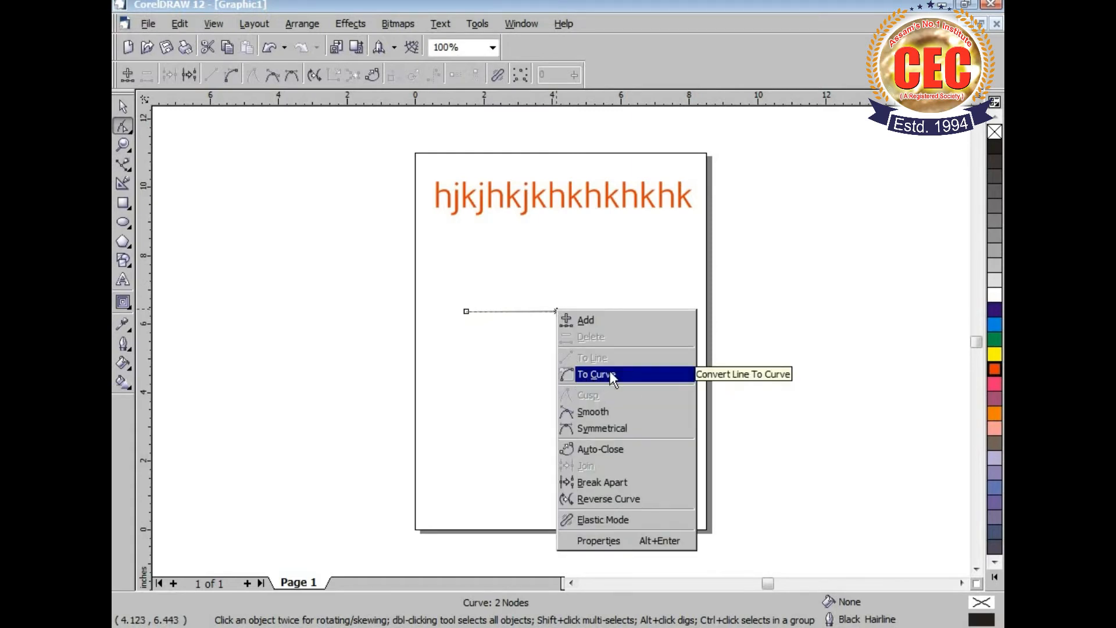
{"action": "left_click", "coordinate": [591, 377]}
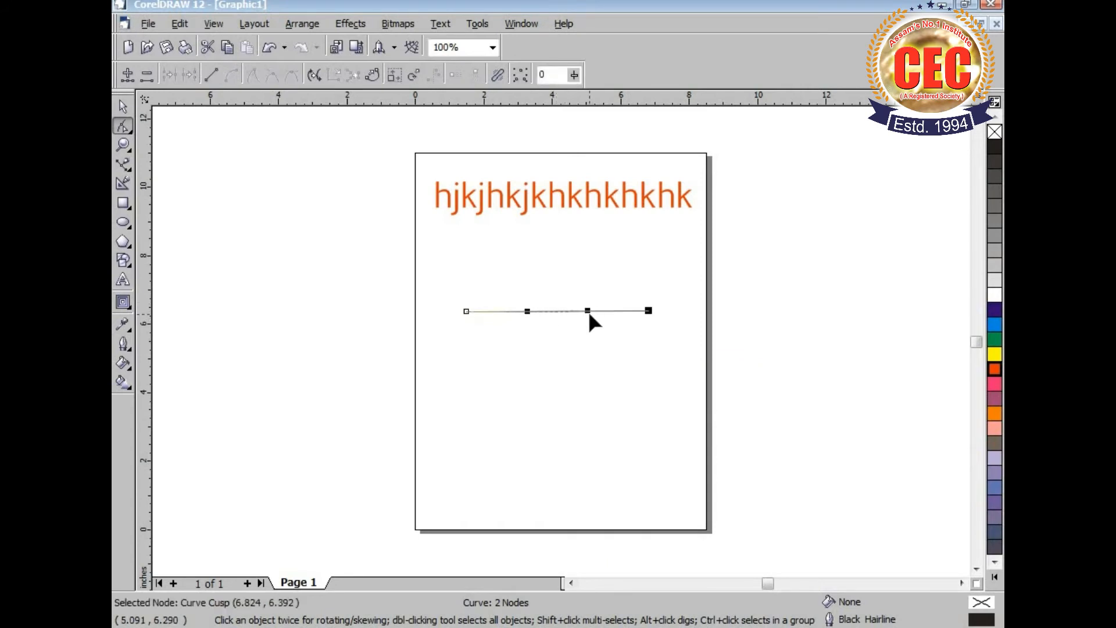
- Bend the line into an S-shaped wave by pulling its right control handle up and its left control handle down
{"action": "left_click_drag", "start_coordinate": [588, 310], "coordinate": [589, 248]}
{"action": "left_click_drag", "start_coordinate": [527, 311], "coordinate": [550, 400]}
{"action": "left_click_drag", "start_coordinate": [588, 248], "coordinate": [585, 217]}
{"action": "left_click_drag", "start_coordinate": [550, 401], "coordinate": [547, 416]}
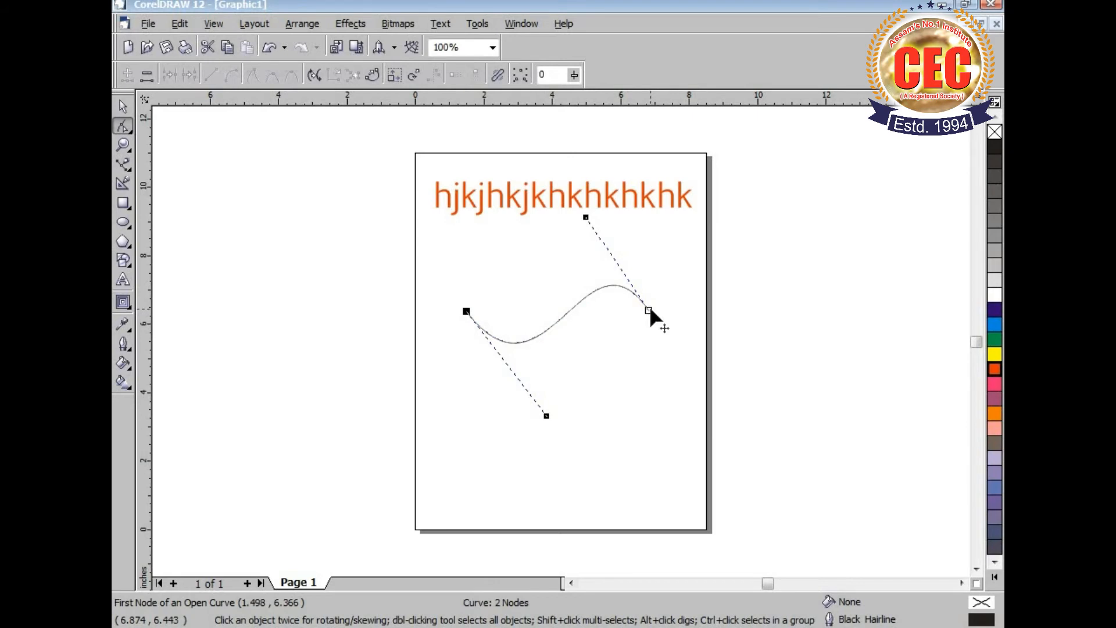
- Add the artistic text "I Love my country" along the wavy curve, starting near its left end
{"action": "left_click", "coordinate": [122, 281]}
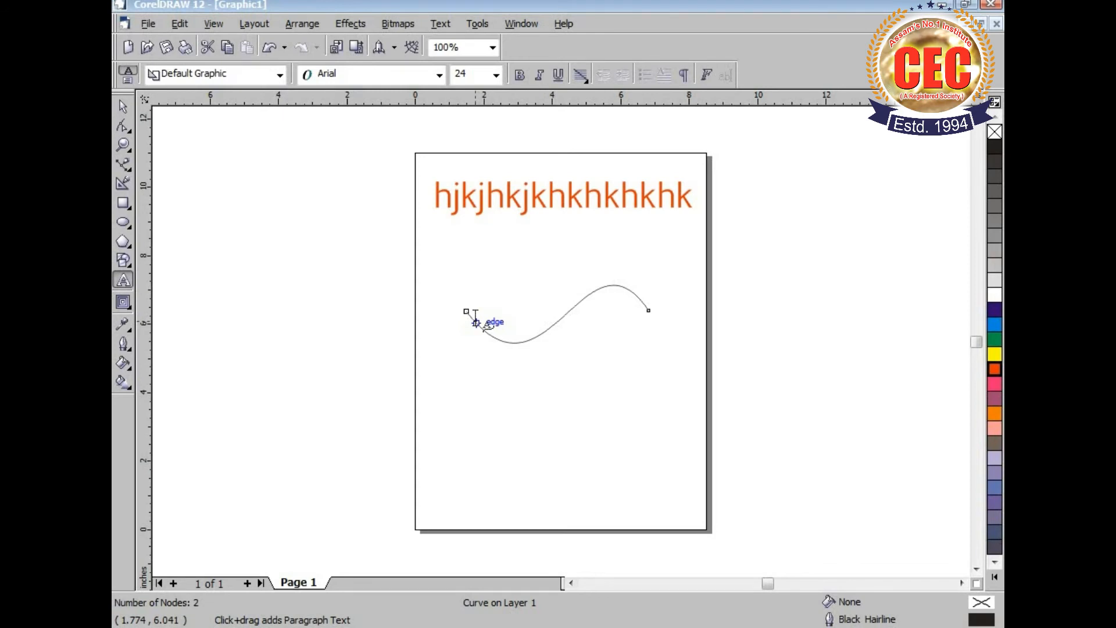
{"action": "left_click", "coordinate": [476, 322]}
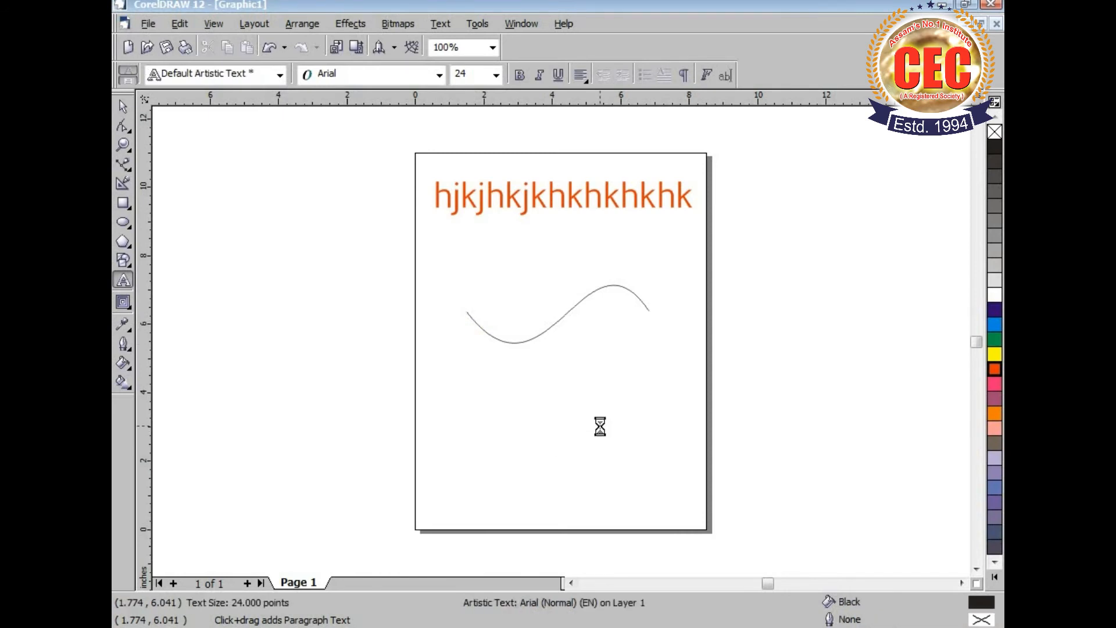
{"action": "type", "text": "I Lo"}
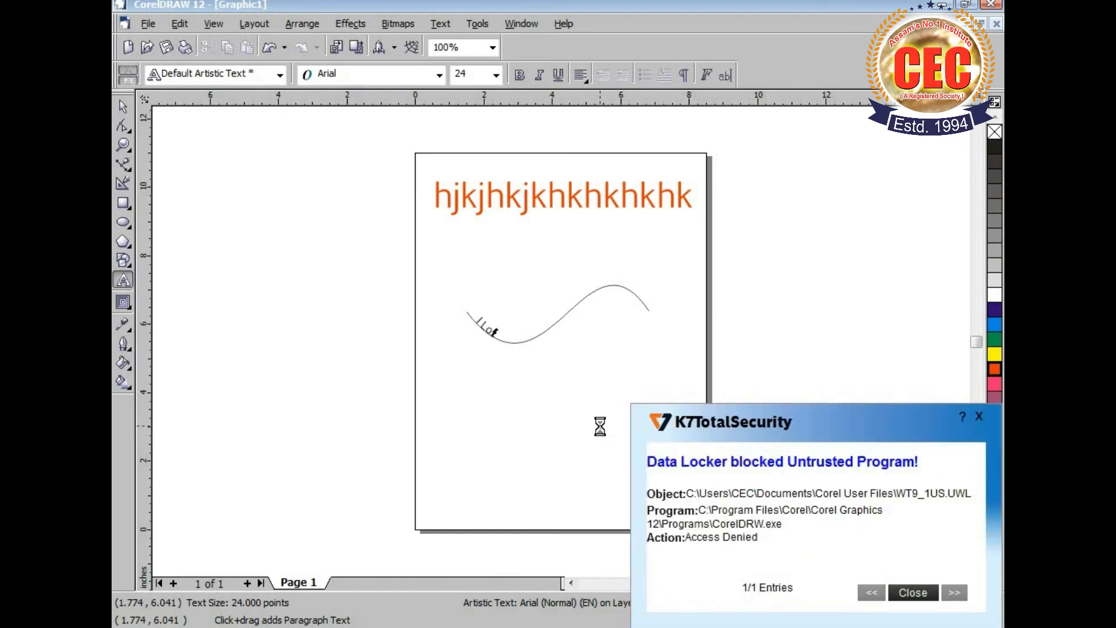
{"action": "type", "text": "ve my"}
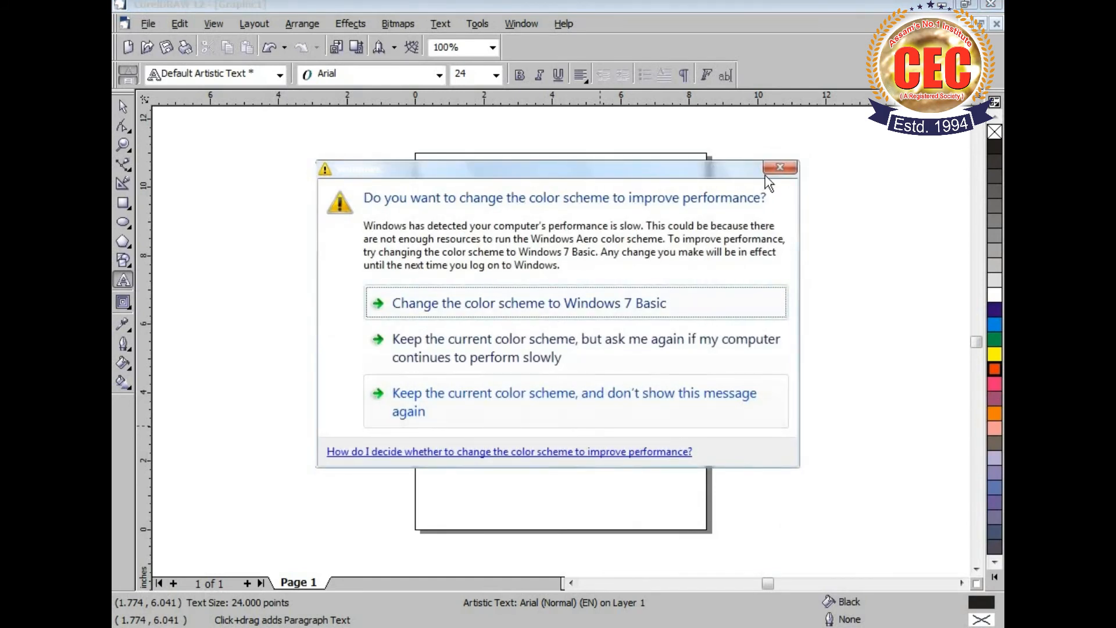
{"action": "left_click", "coordinate": [780, 168]}
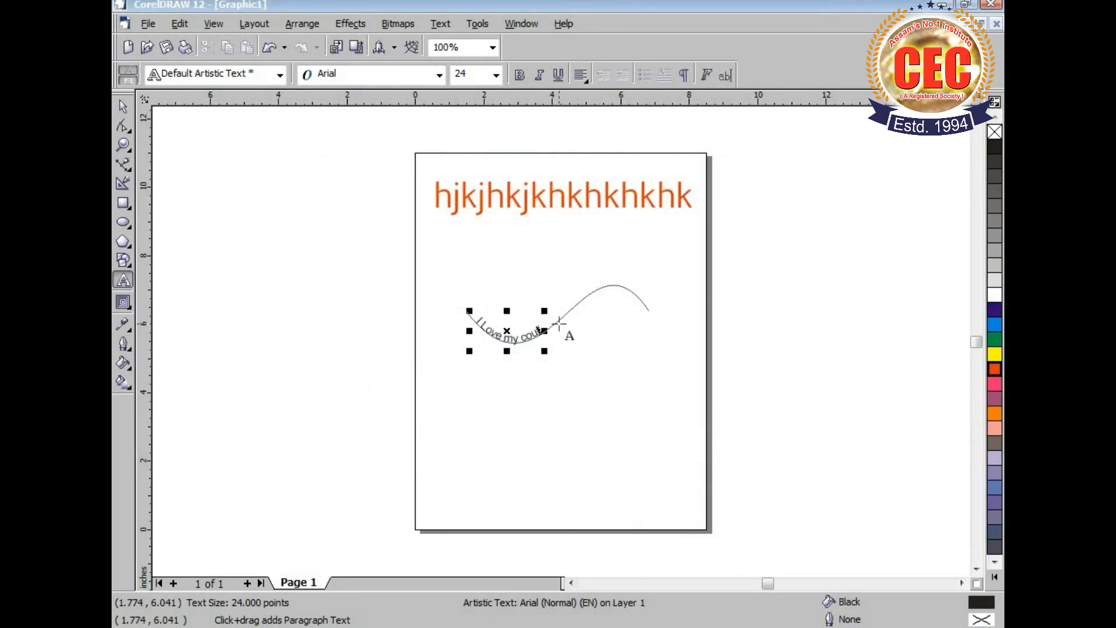
{"action": "type", "text": "ntry"}
- Try font sizes 72 and 36 on the text along the curve and settle on 48
{"action": "left_click_drag", "start_coordinate": [475, 321], "coordinate": [574, 337]}
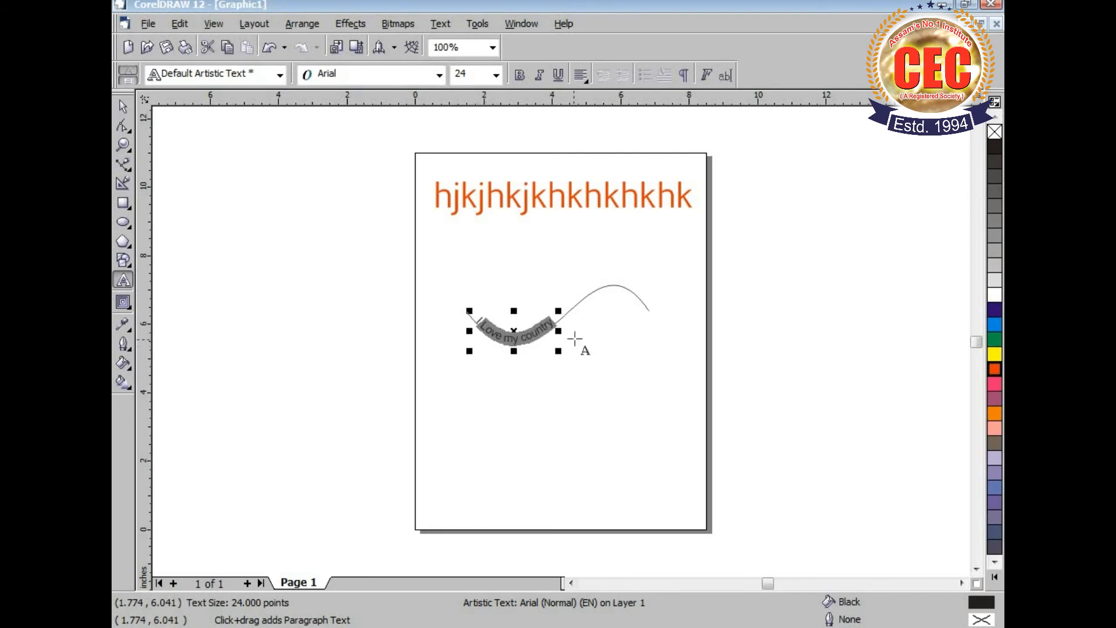
{"action": "left_click", "coordinate": [496, 76]}
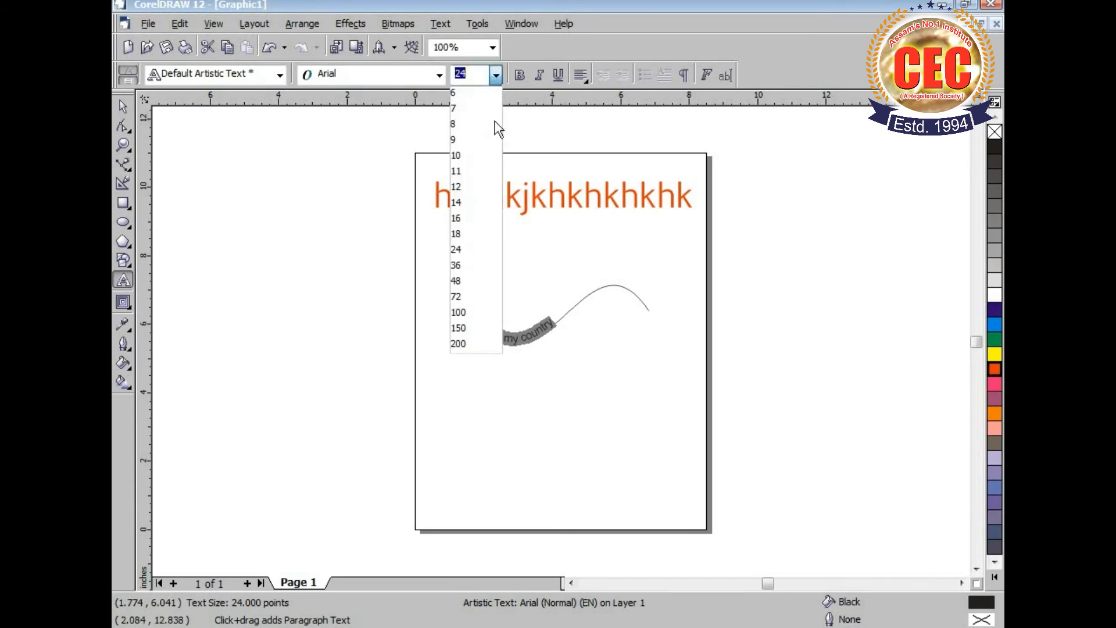
{"action": "left_click", "coordinate": [472, 296]}
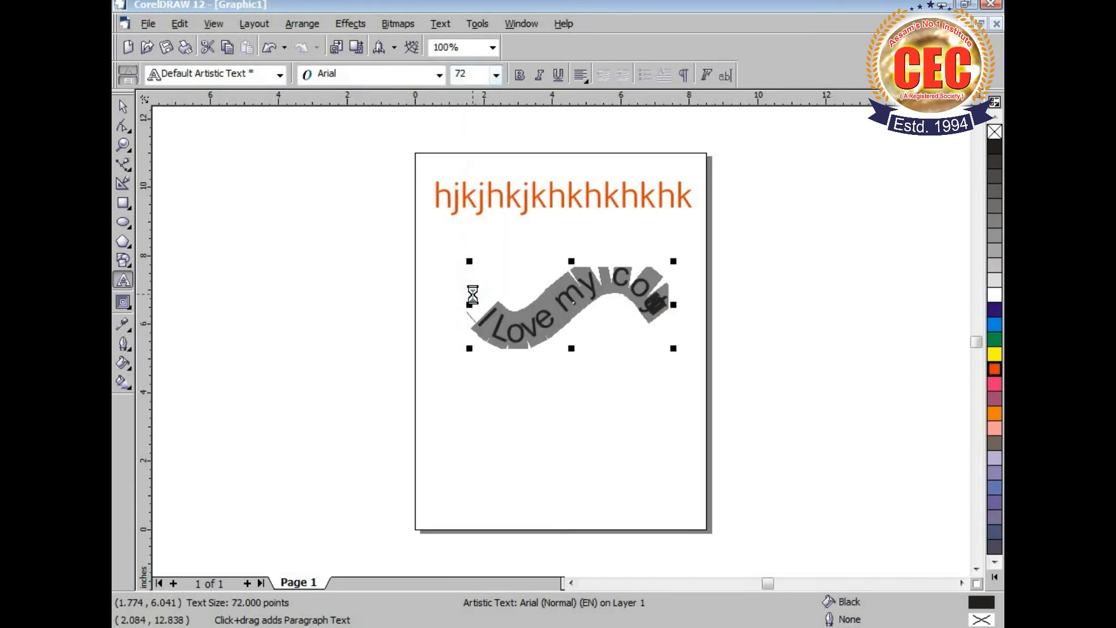
{"action": "left_click", "coordinate": [496, 76]}
{"action": "left_click", "coordinate": [473, 261]}
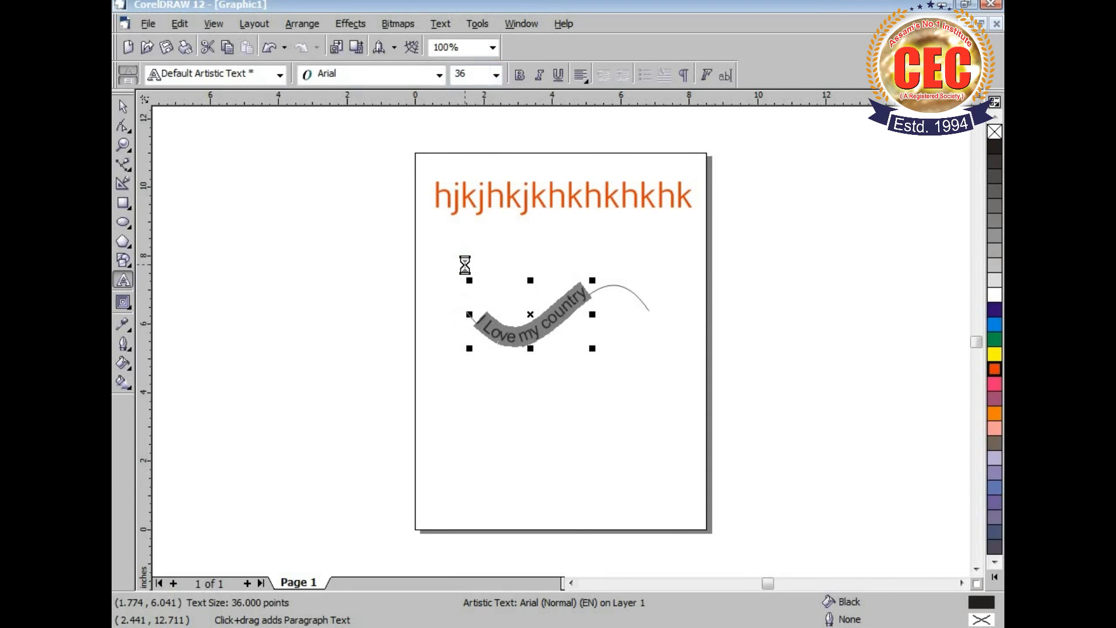
{"action": "left_click", "coordinate": [496, 75]}
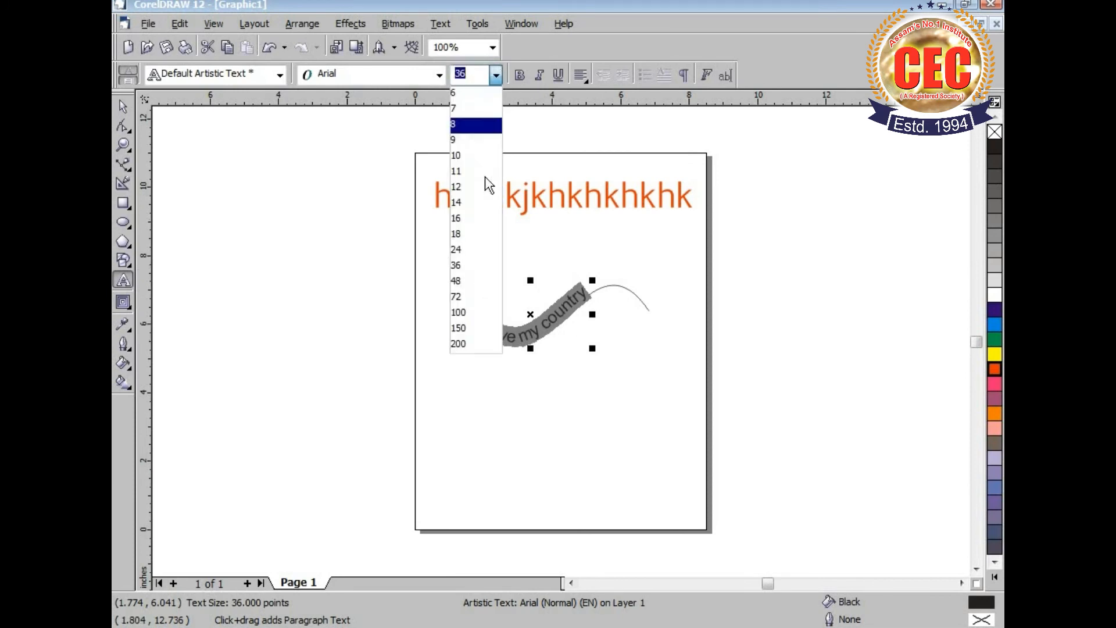
{"action": "left_click", "coordinate": [457, 280]}
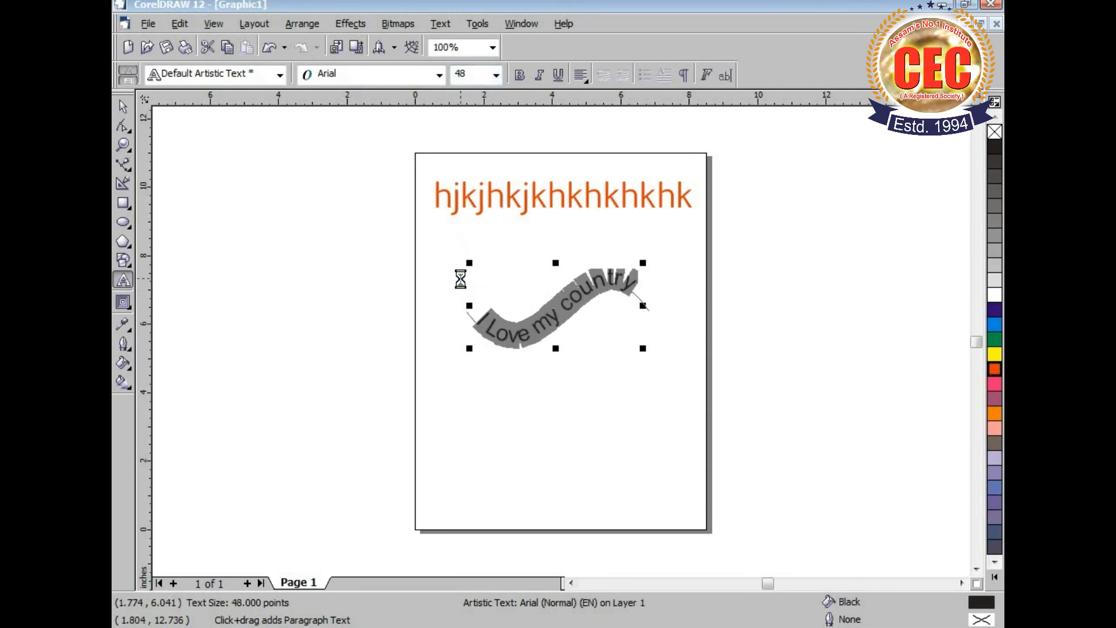
- Delete the wavy curve under "I Love my country" and move the curved text about 1.2 inches up, beneath the red text
{"action": "left_click", "coordinate": [122, 108]}
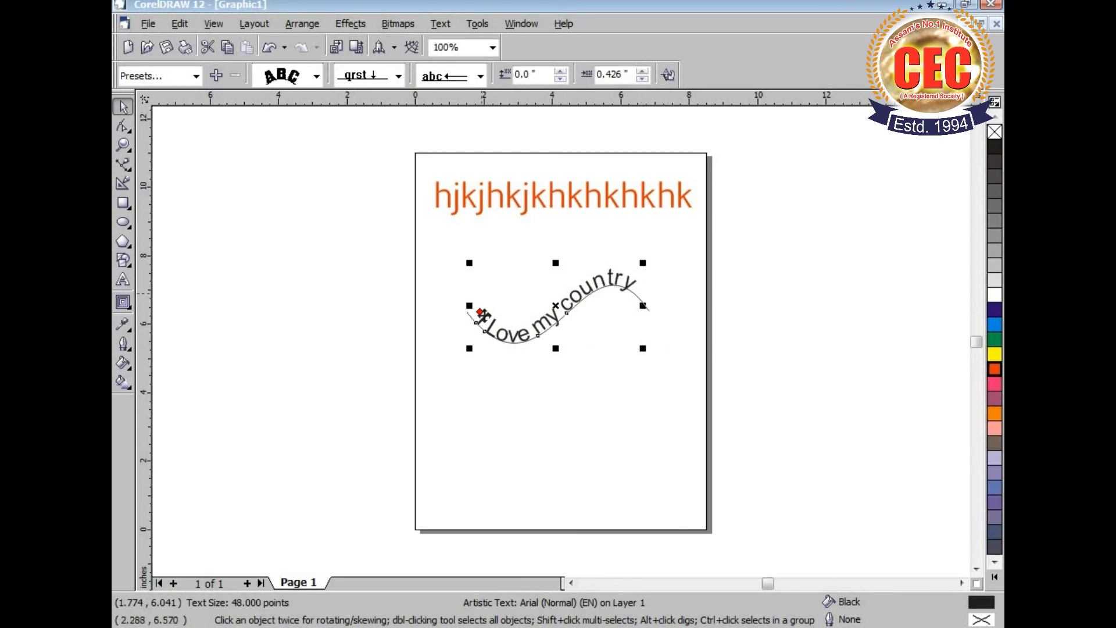
{"action": "left_click", "coordinate": [533, 400]}
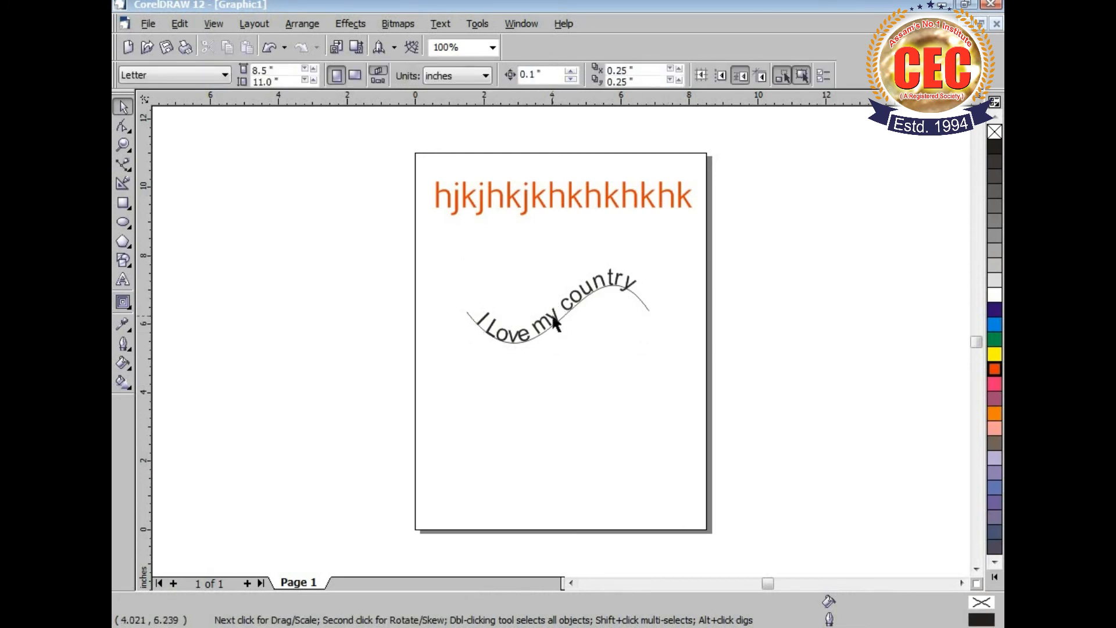
{"action": "left_click", "coordinate": [555, 314]}
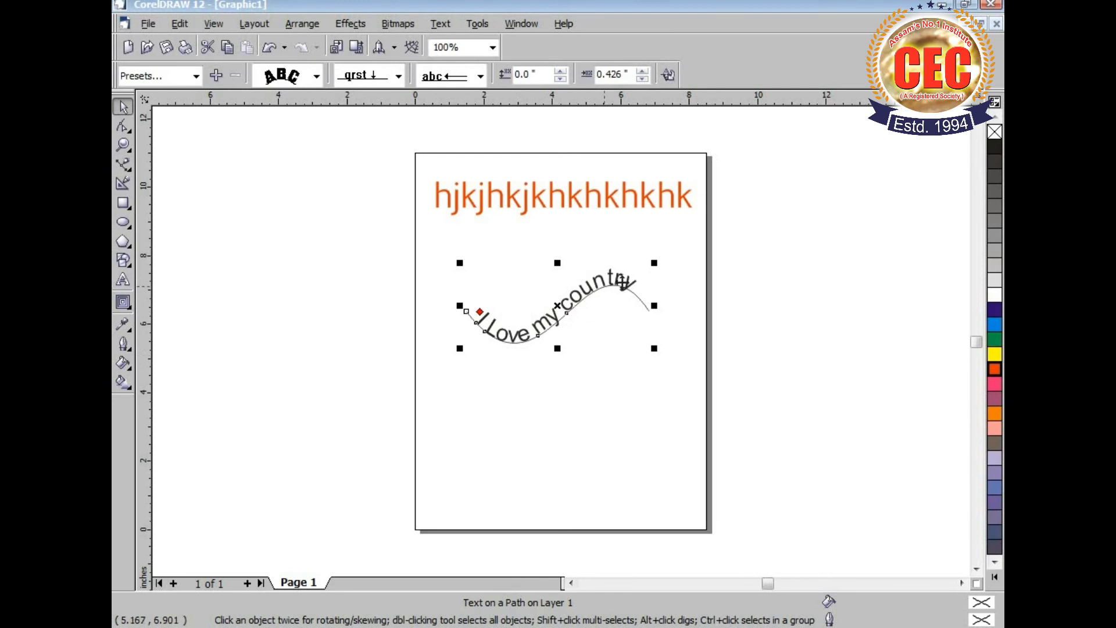
{"action": "left_click", "coordinate": [605, 402]}
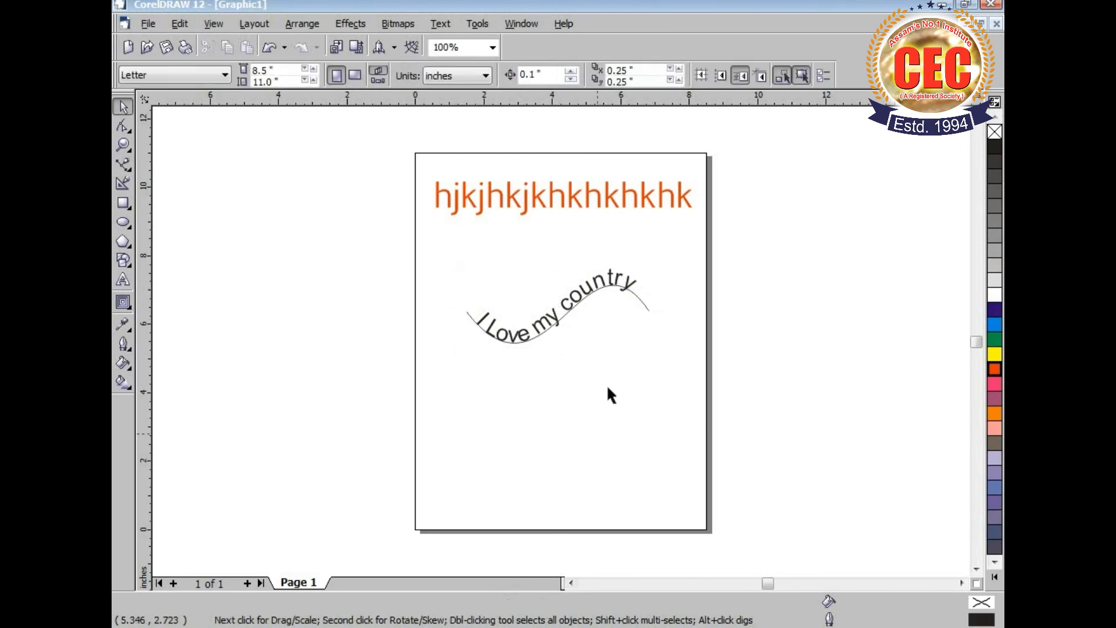
{"action": "left_click", "coordinate": [647, 306]}
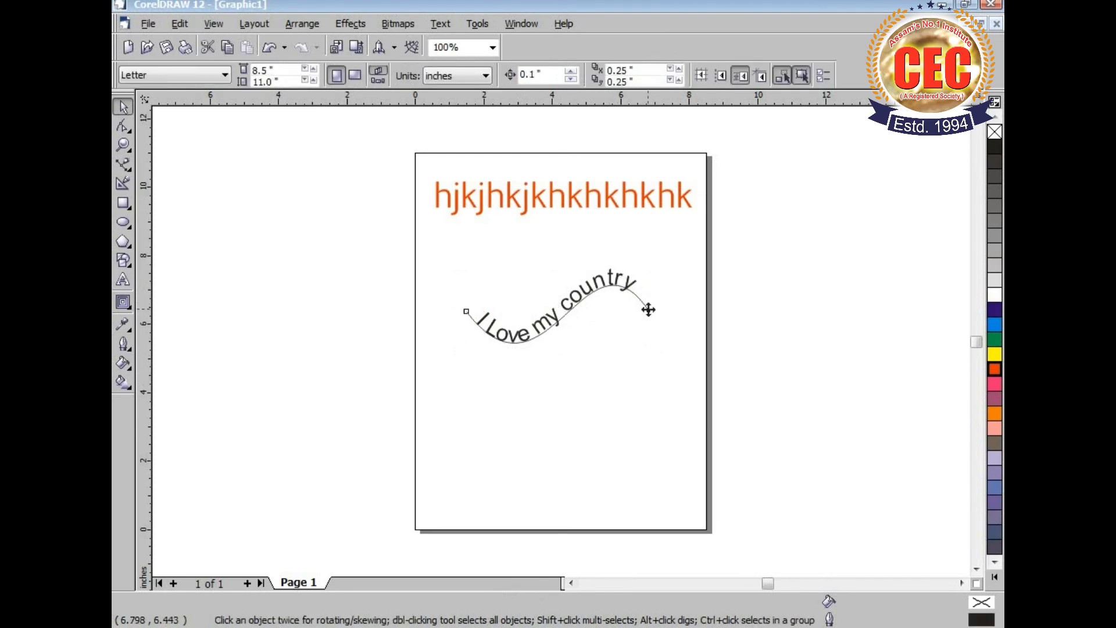
{"action": "left_click", "coordinate": [681, 289]}
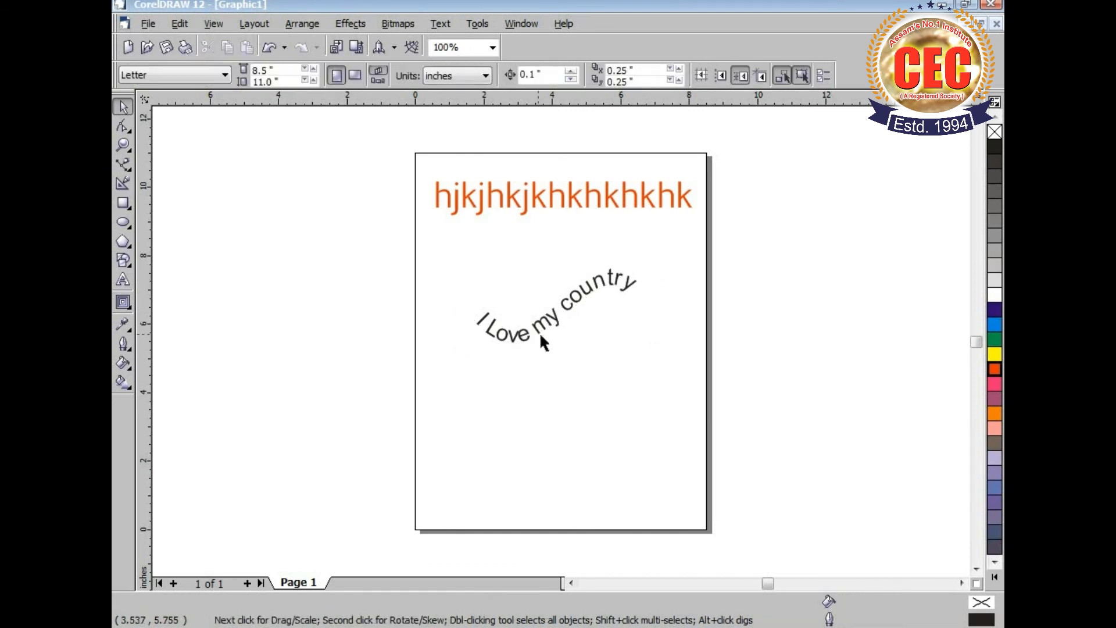
{"action": "left_click_drag", "start_coordinate": [533, 319], "coordinate": [523, 278]}
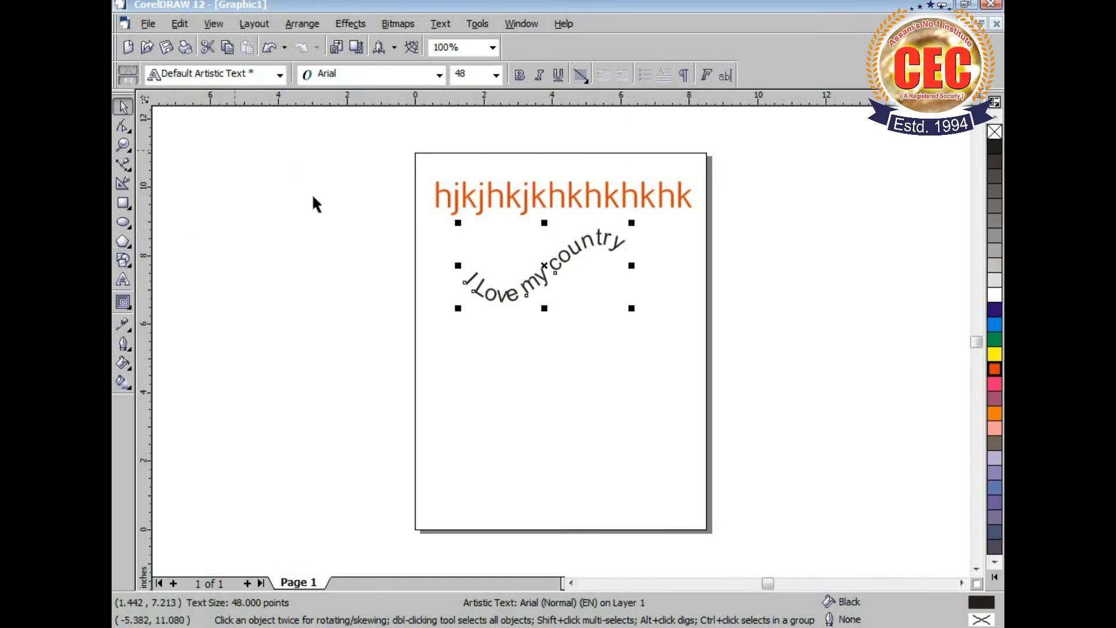
- Activate the Text tool for another text object
{"action": "left_click", "coordinate": [123, 280]}
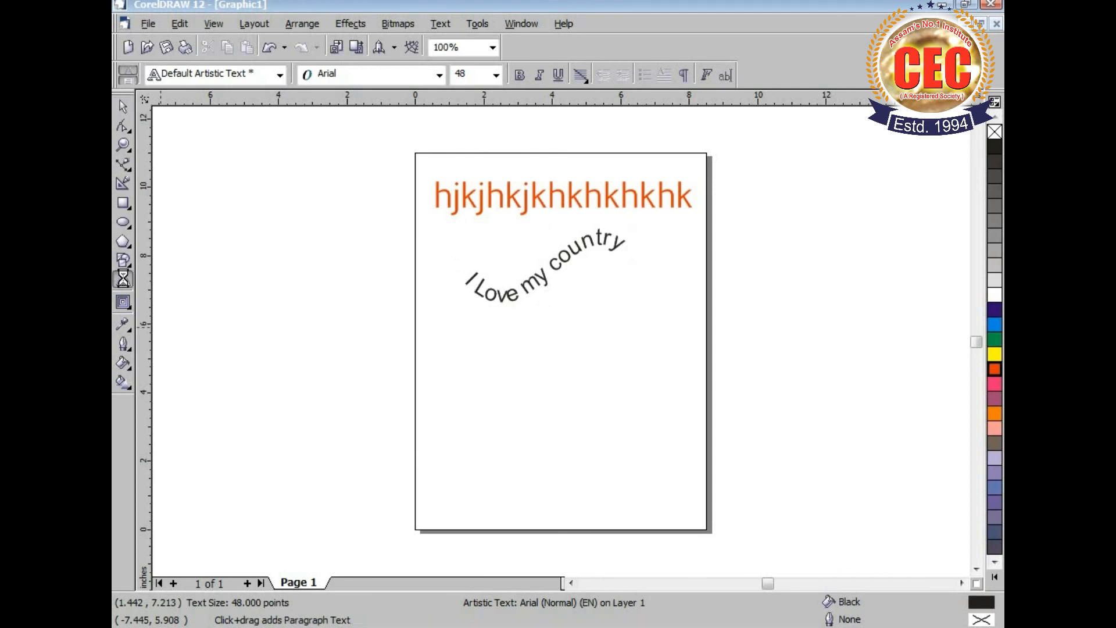